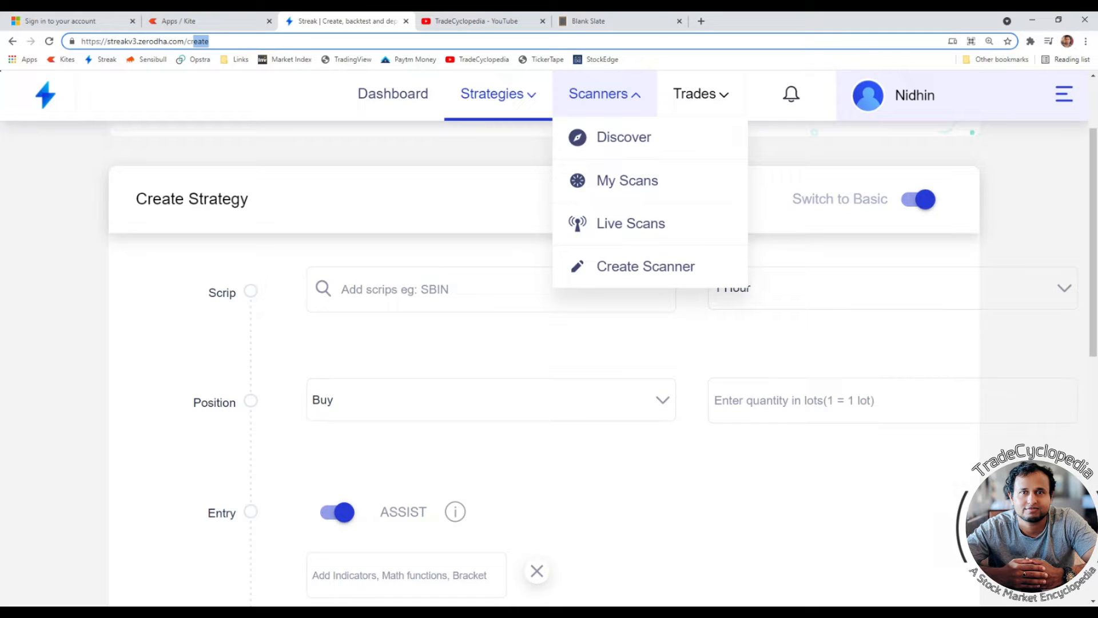
# - Open the strategy creation page and add TATAMOTORS NSE as the scrip
pyautogui.click(525, 93)
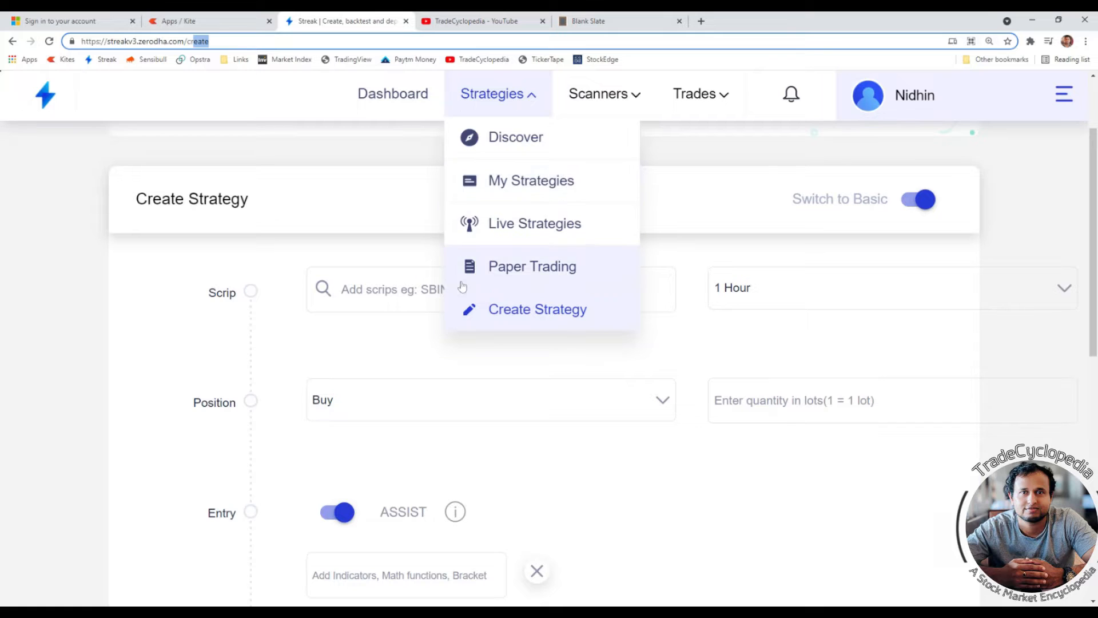
pyautogui.click(530, 310)
pyautogui.click(372, 292)
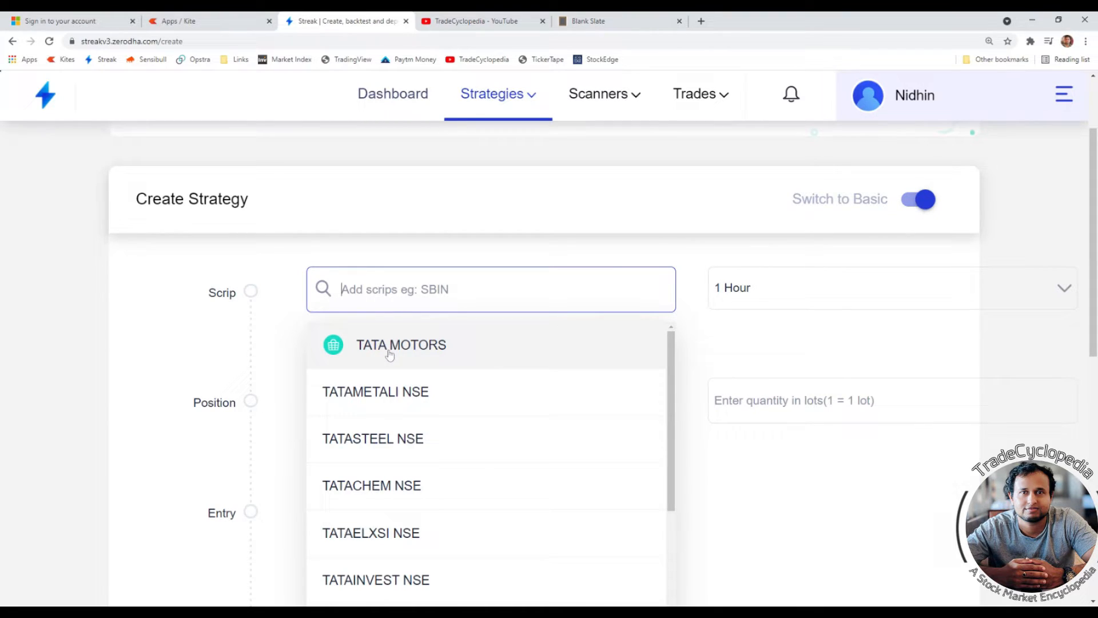
pyautogui.write('TA')
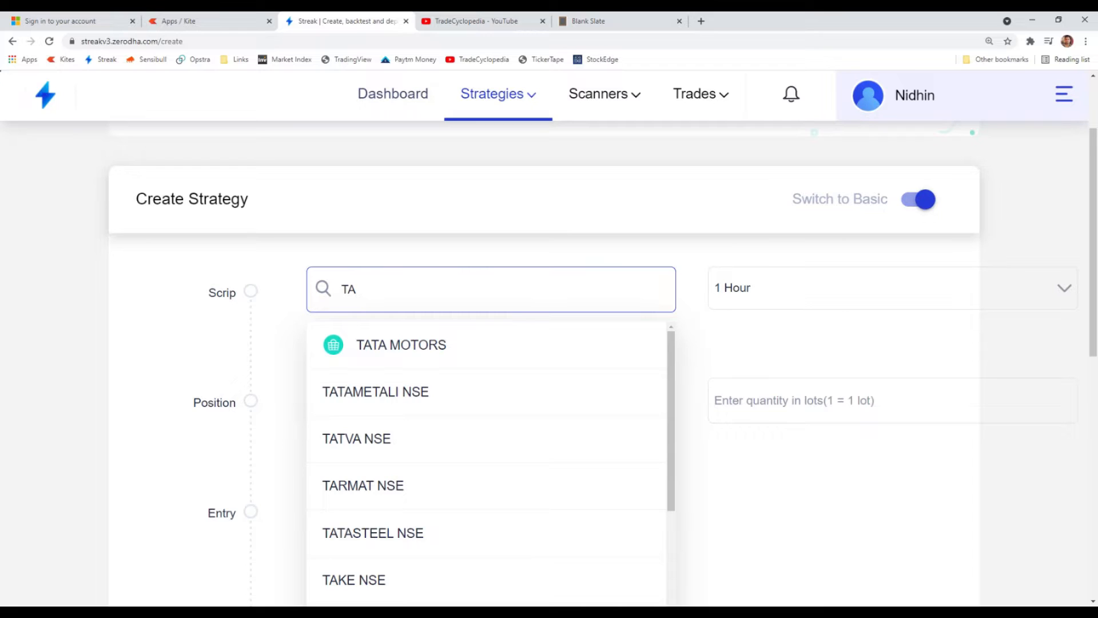
pyautogui.click(402, 345)
pyautogui.click(513, 361)
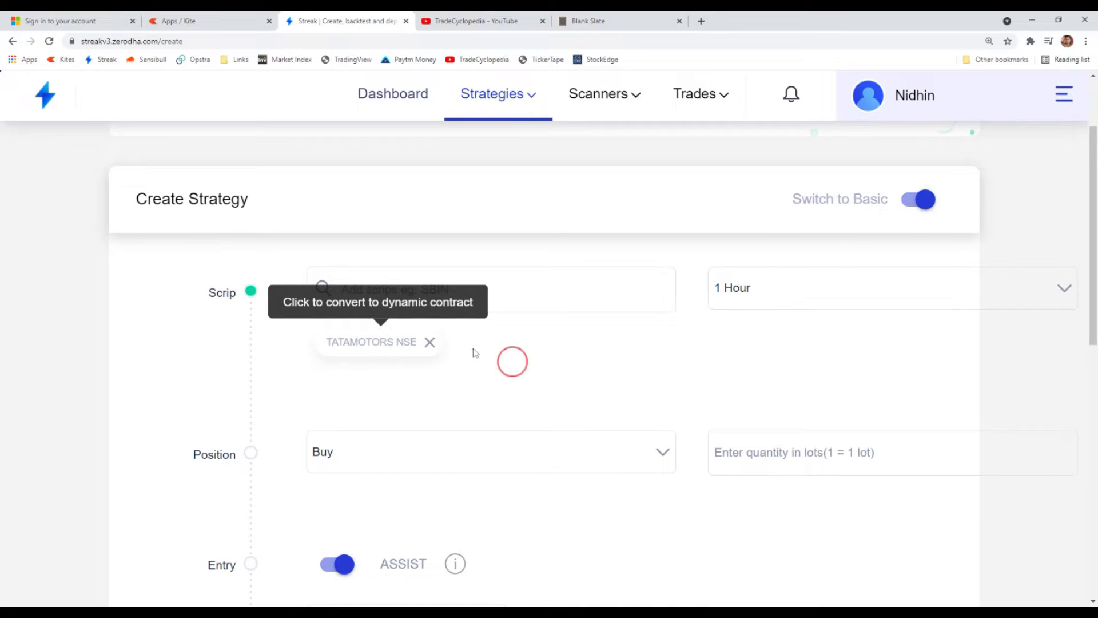
# - Add TATASTEEL NSE as a second scrip and remove it again
pyautogui.click(544, 292)
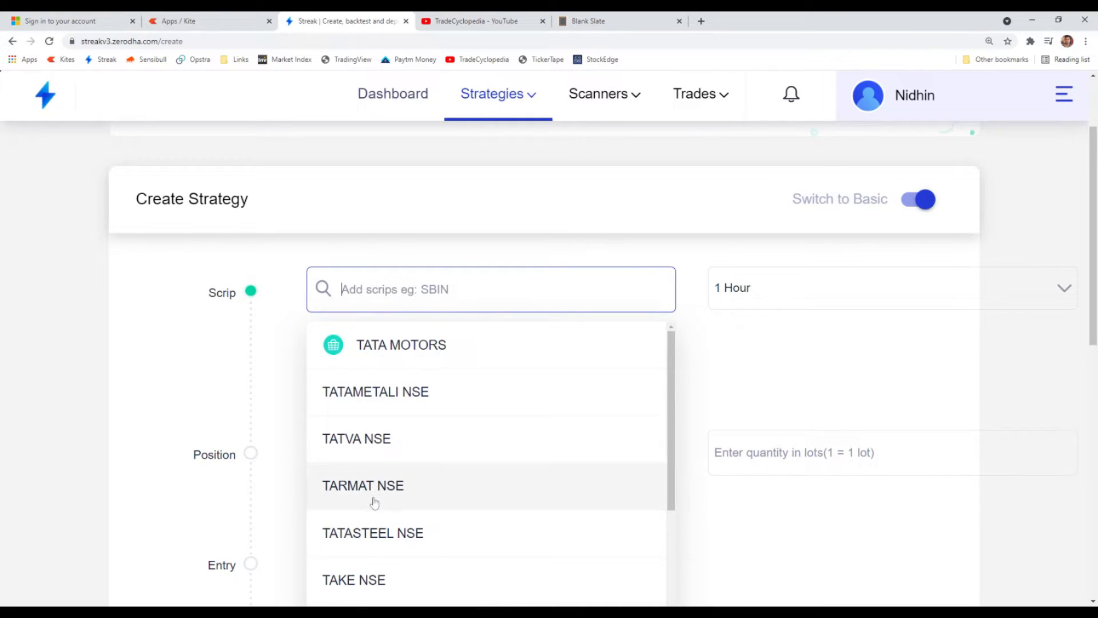
pyautogui.click(372, 532)
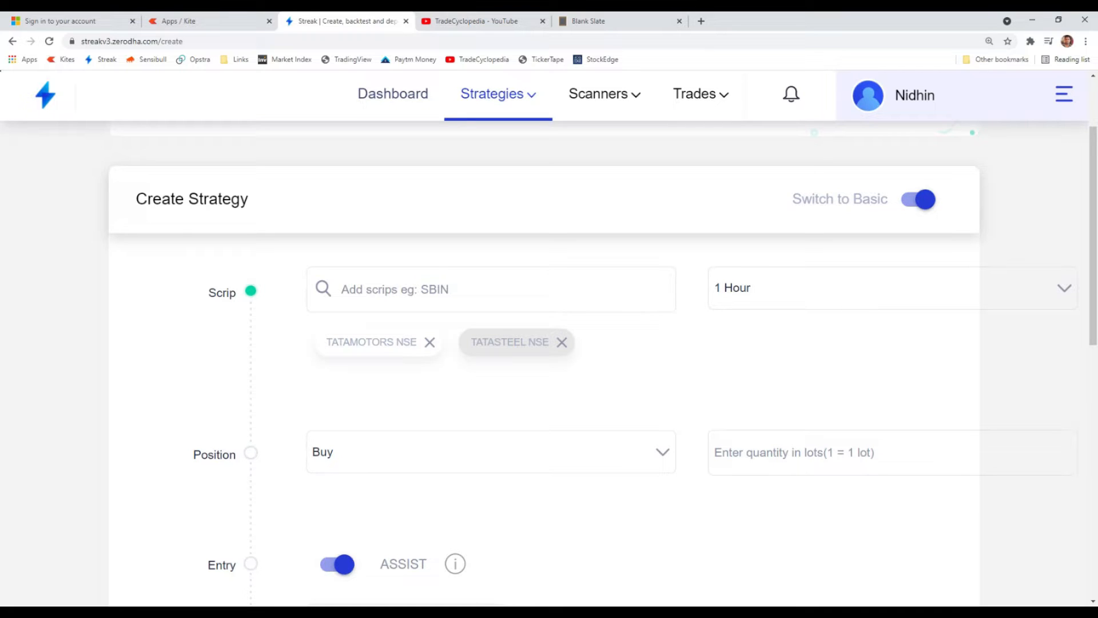
pyautogui.click(561, 342)
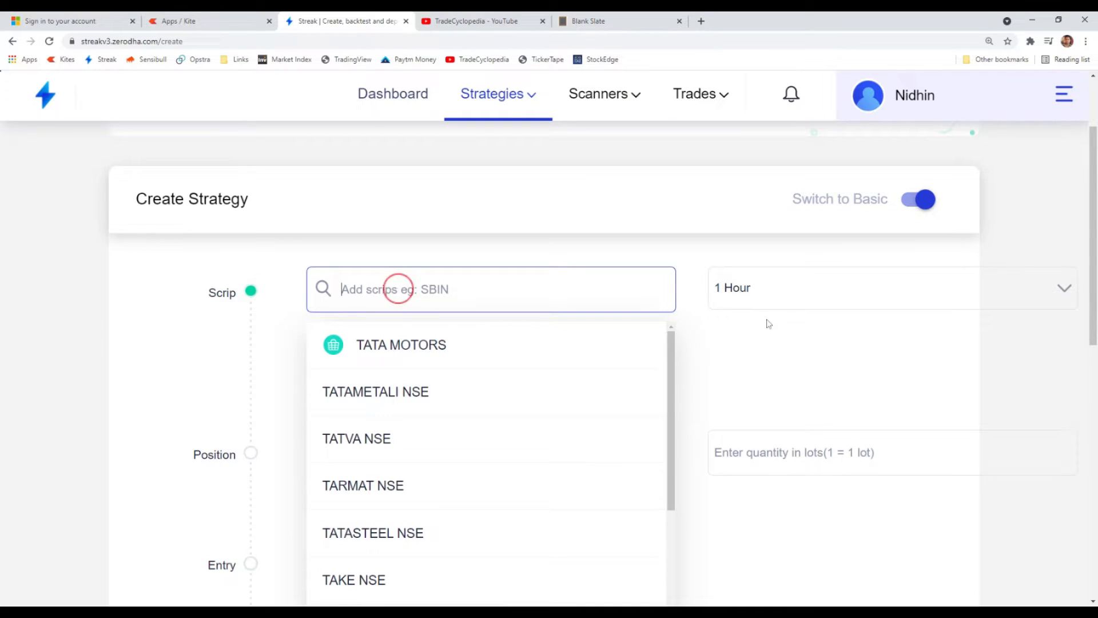
# - Try the 1 Minute and 10 Minutes timeframes for the strategy
pyautogui.click(815, 291)
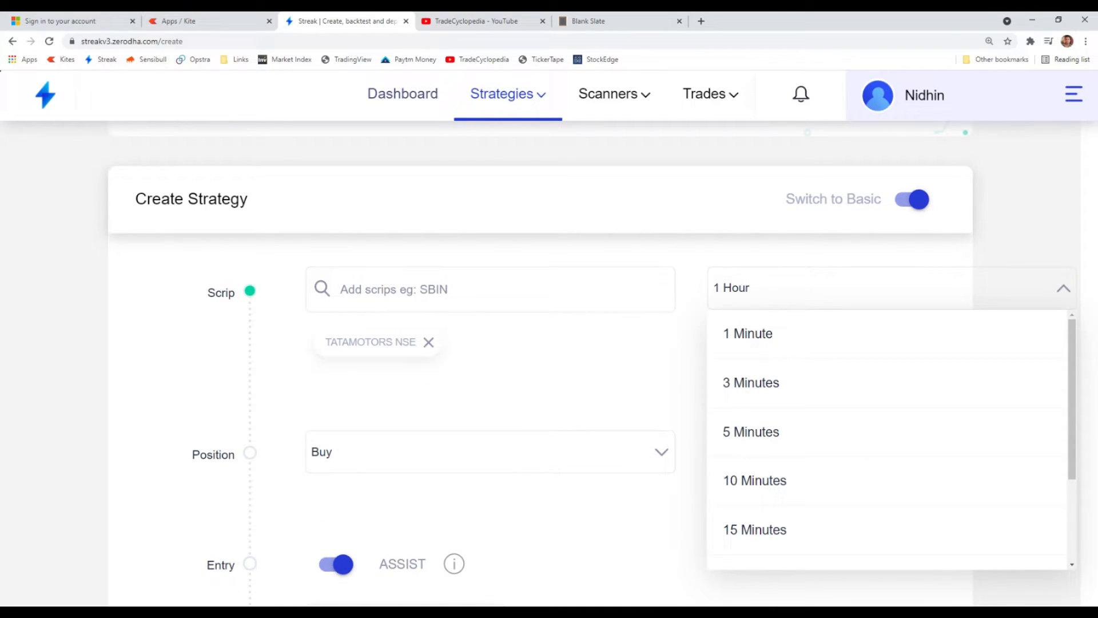
pyautogui.click(767, 336)
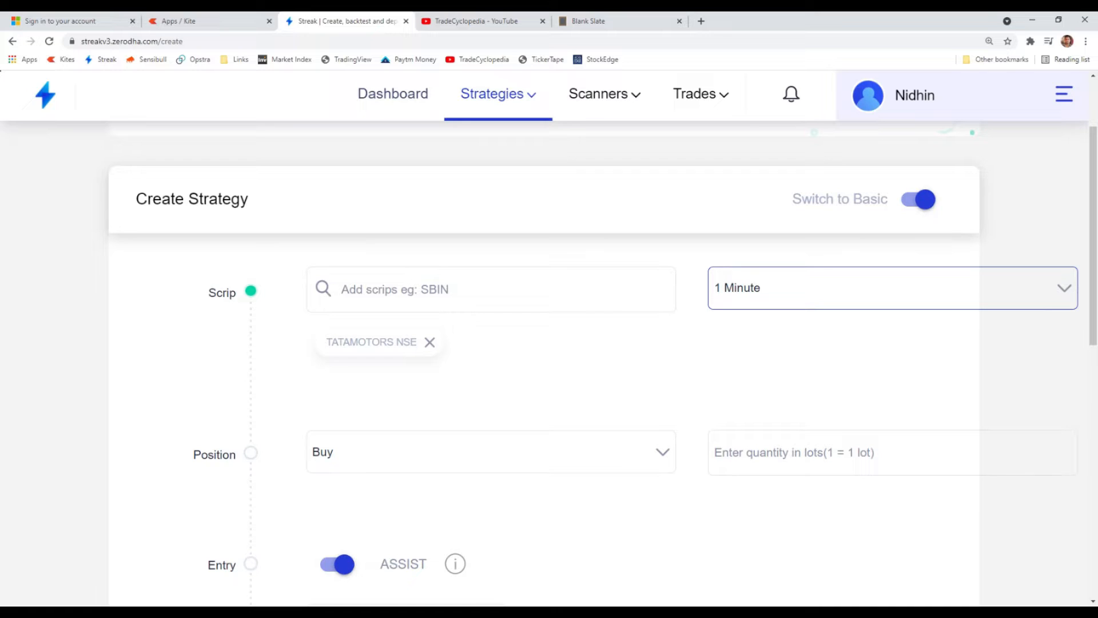
pyautogui.click(808, 300)
pyautogui.click(811, 303)
pyautogui.click(809, 298)
pyautogui.click(749, 483)
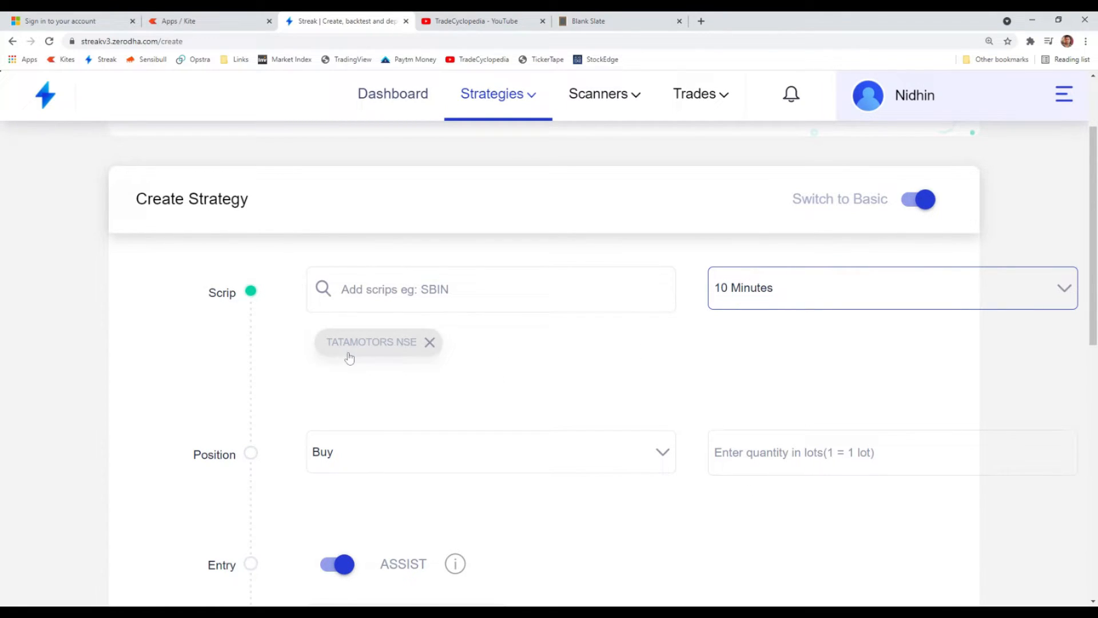
# - Set the strategy's timeframe to 1 Minute and change the form to the Basic view
pyautogui.click(748, 288)
pyautogui.click(748, 334)
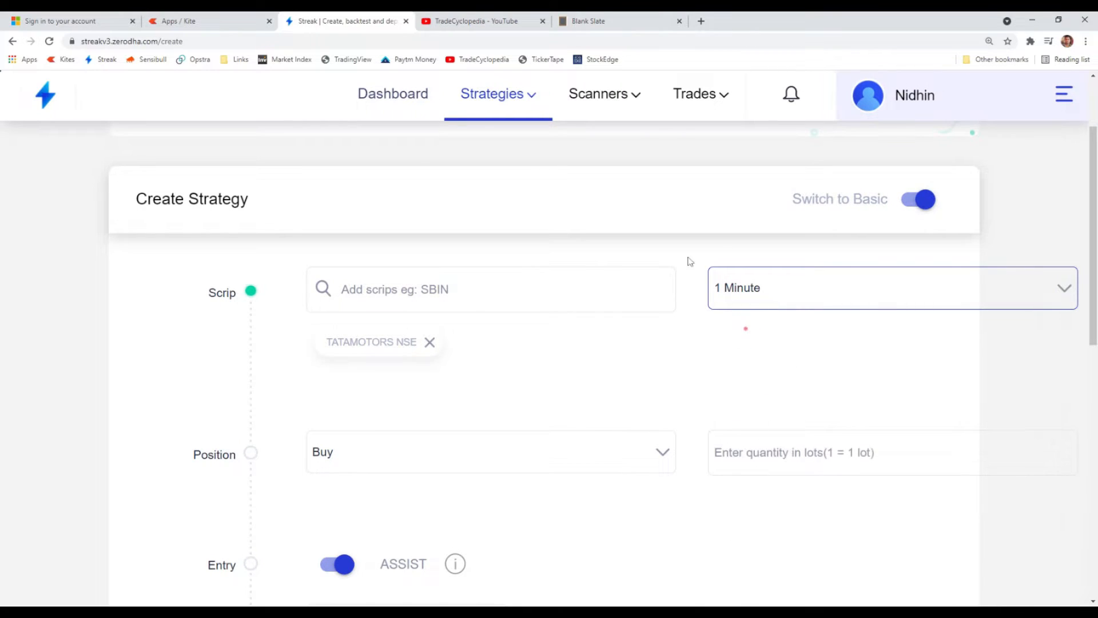
pyautogui.scroll(-2, 499, 389)
pyautogui.scroll(3, 500, 404)
pyautogui.click(918, 260)
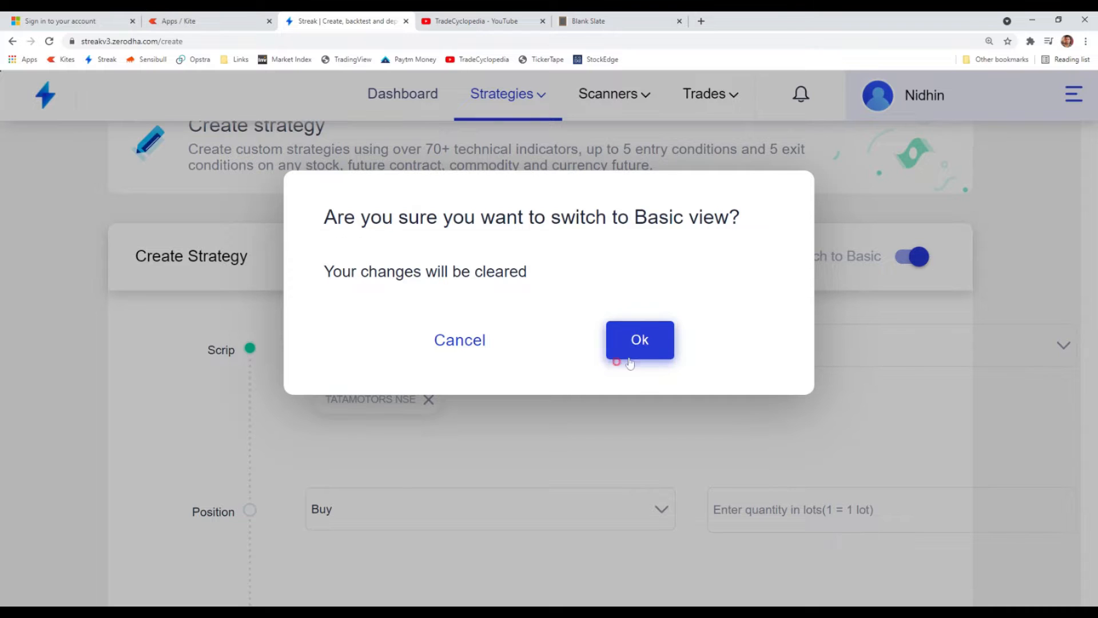
pyautogui.click(632, 353)
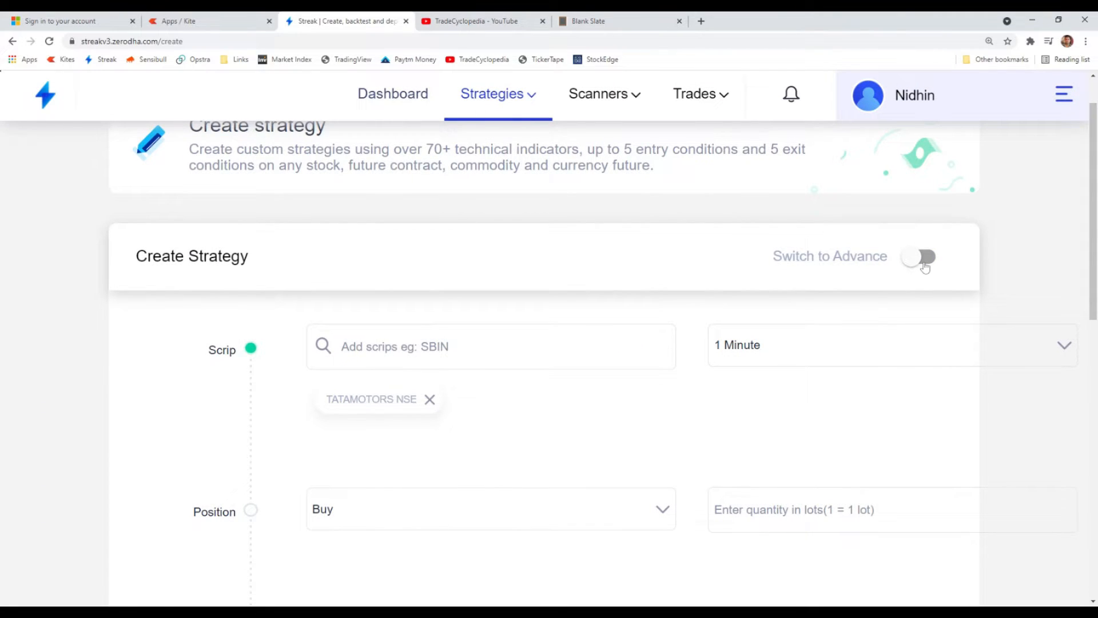
# - Set the strategy's position to Buy with a quantity of 100
pyautogui.scroll(-2, 904, 319)
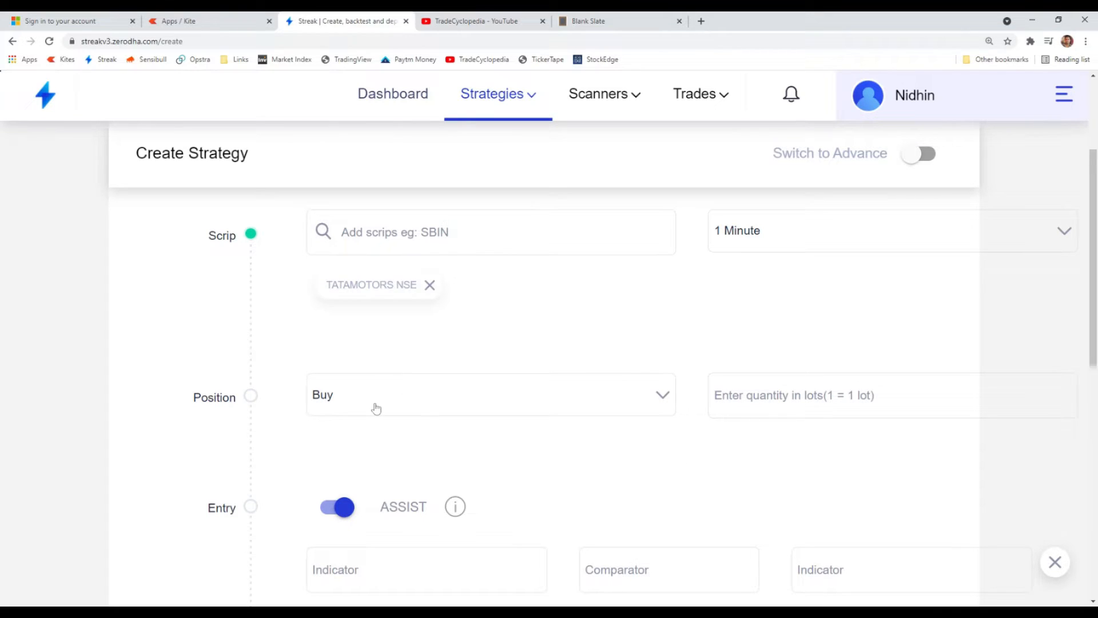
pyautogui.click(339, 403)
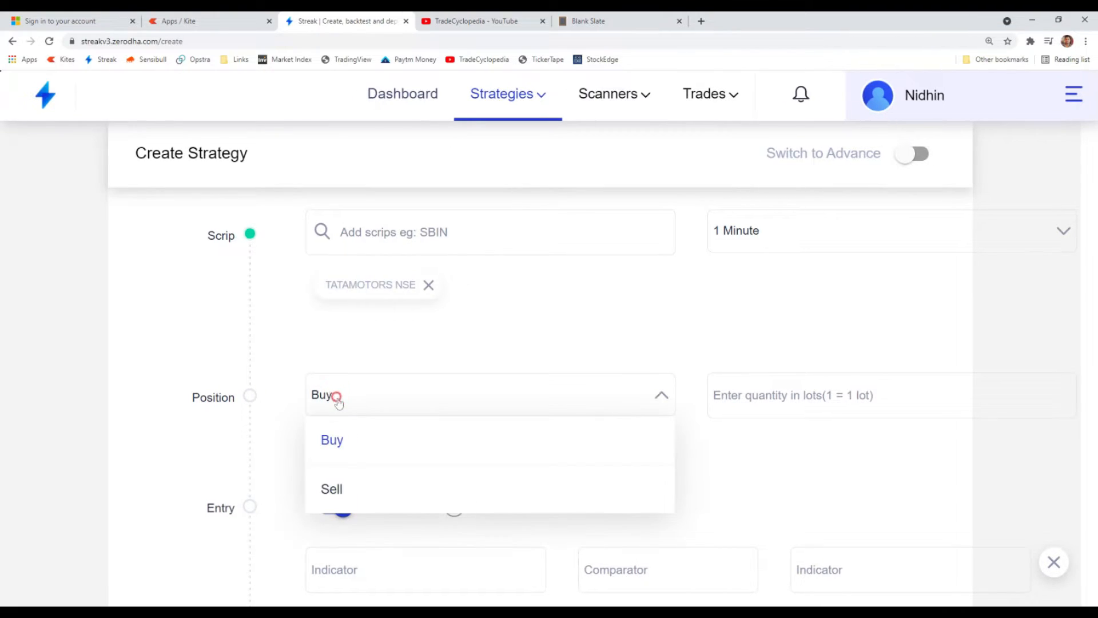
pyautogui.click(366, 445)
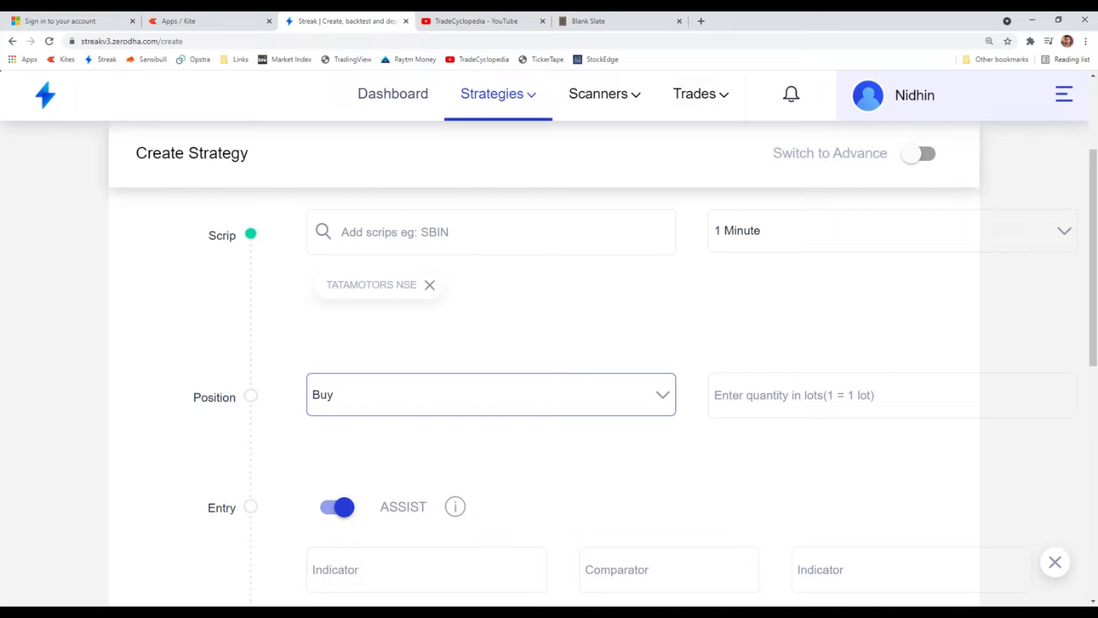
pyautogui.click(808, 399)
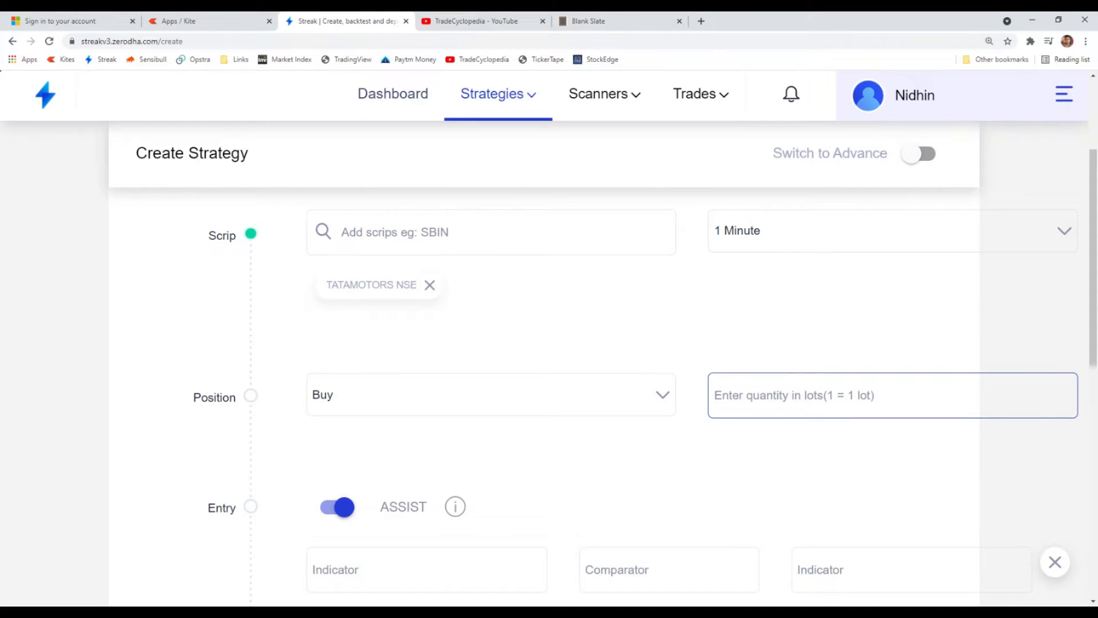
pyautogui.write('100')
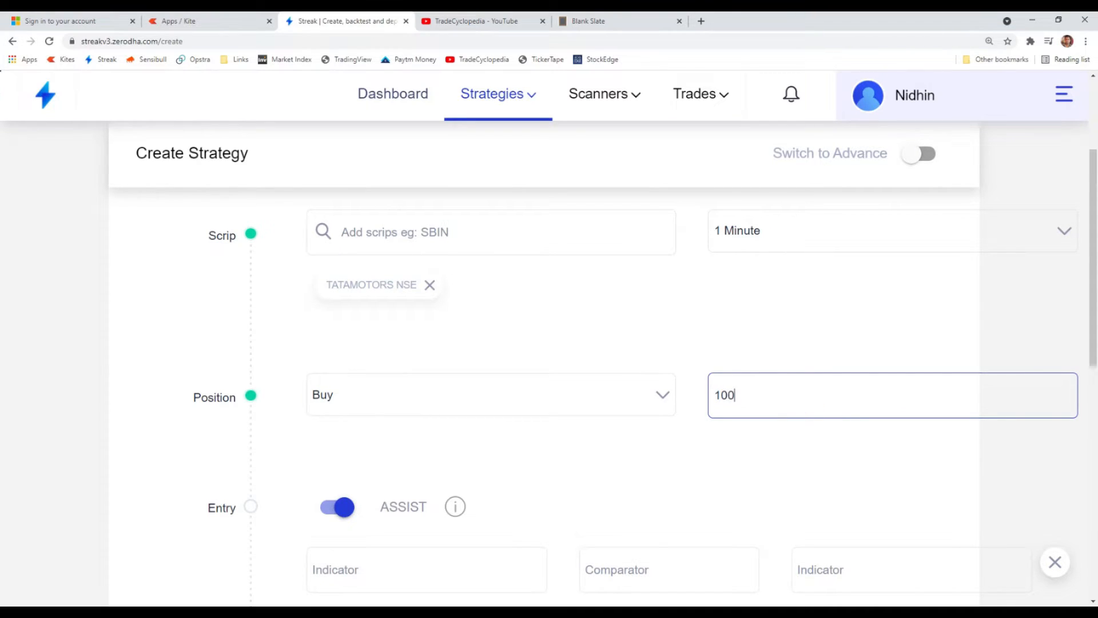
pyautogui.click(776, 449)
# - Add a Trade At Price indicator as the entry condition with a range percentage of 0.0
pyautogui.scroll(-3, 658, 434)
pyautogui.scroll(2, 779, 379)
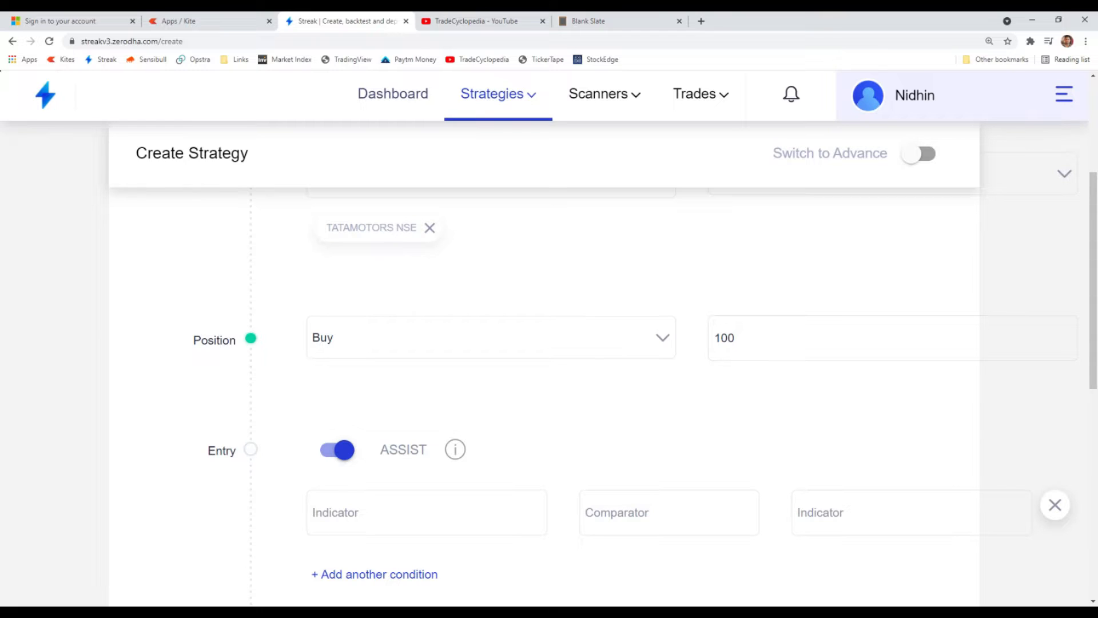
pyautogui.scroll(-1, 768, 496)
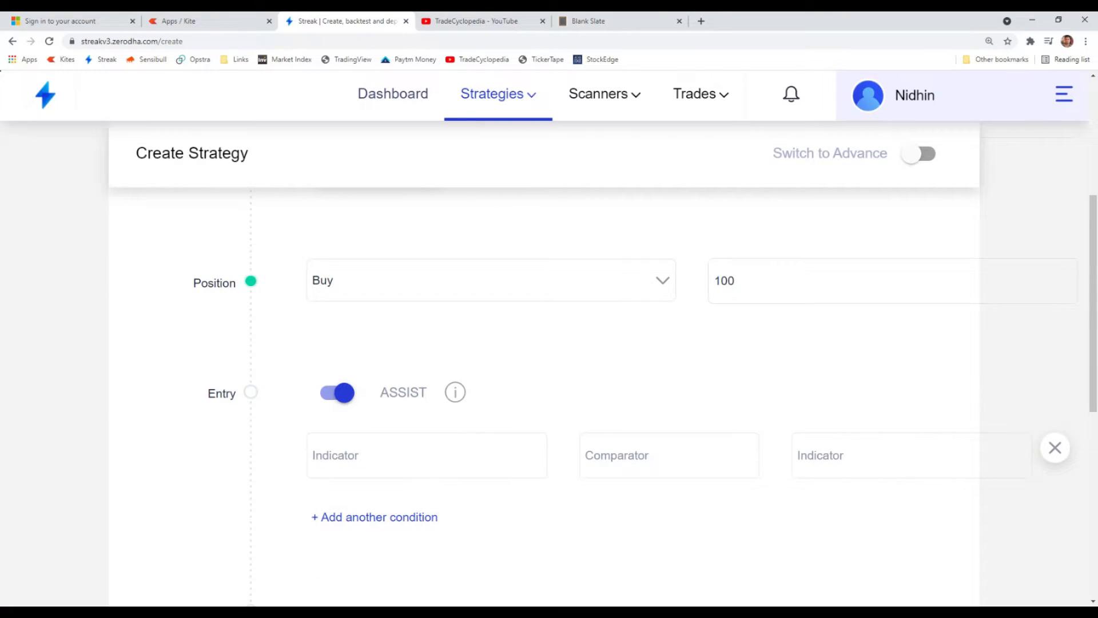
pyautogui.scroll(-1, 645, 391)
pyautogui.click(384, 395)
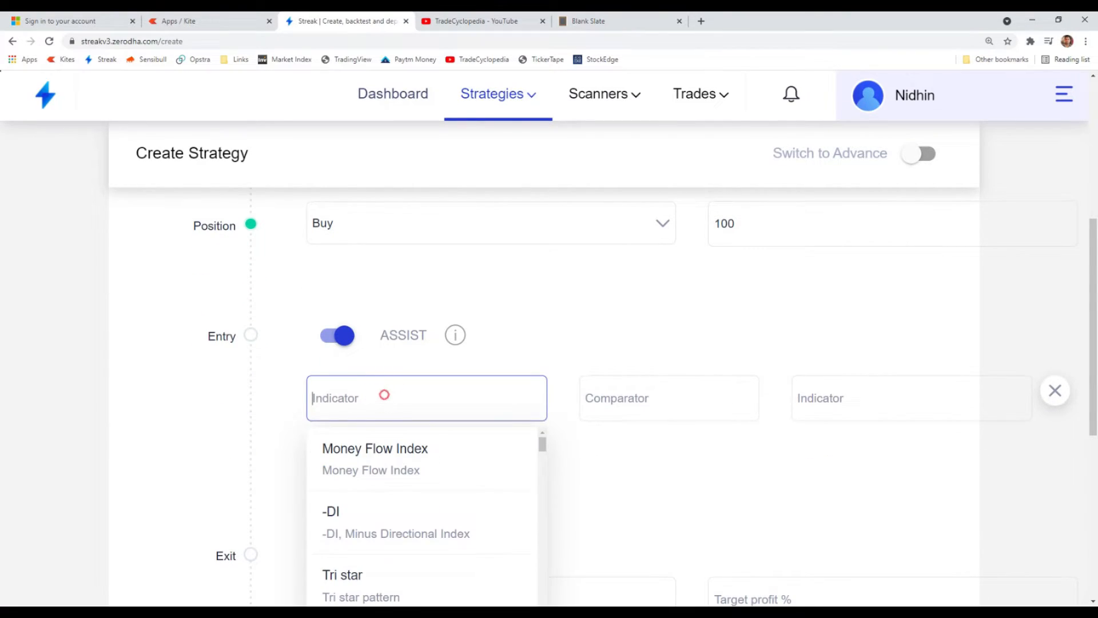
pyautogui.write('tra')
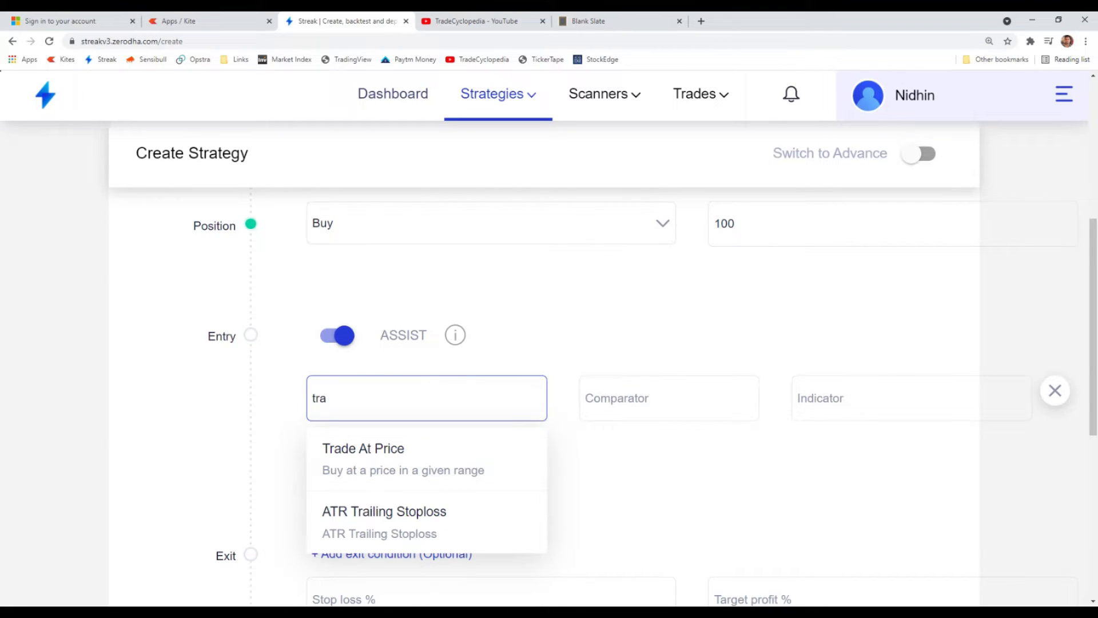
pyautogui.click(386, 455)
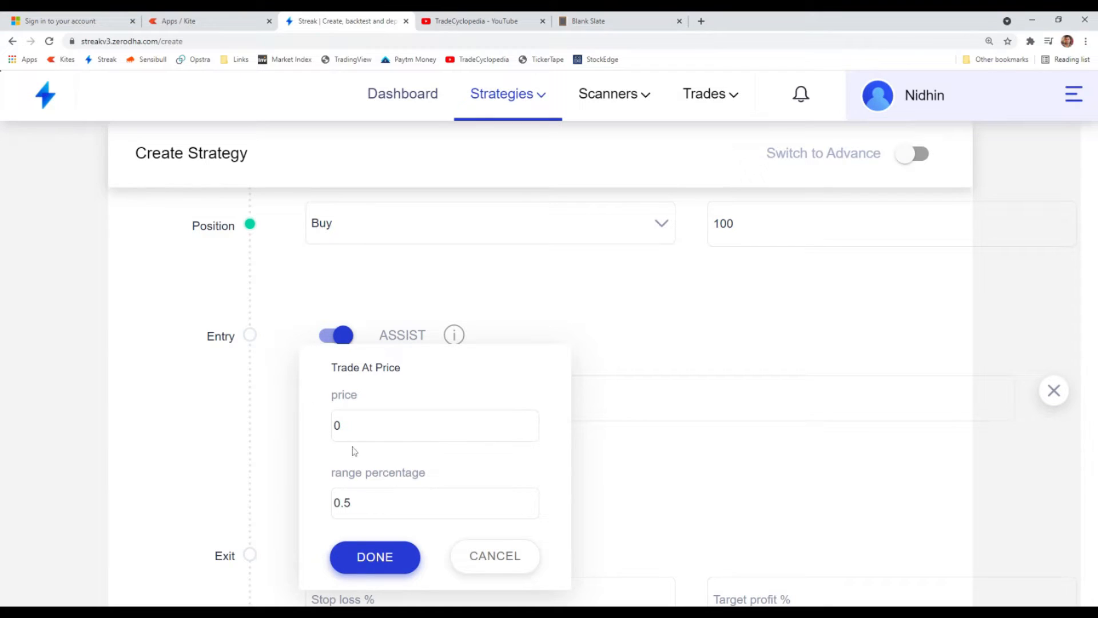
pyautogui.click(355, 502)
pyautogui.moveTo(351, 503); pyautogui.dragTo(343, 502)
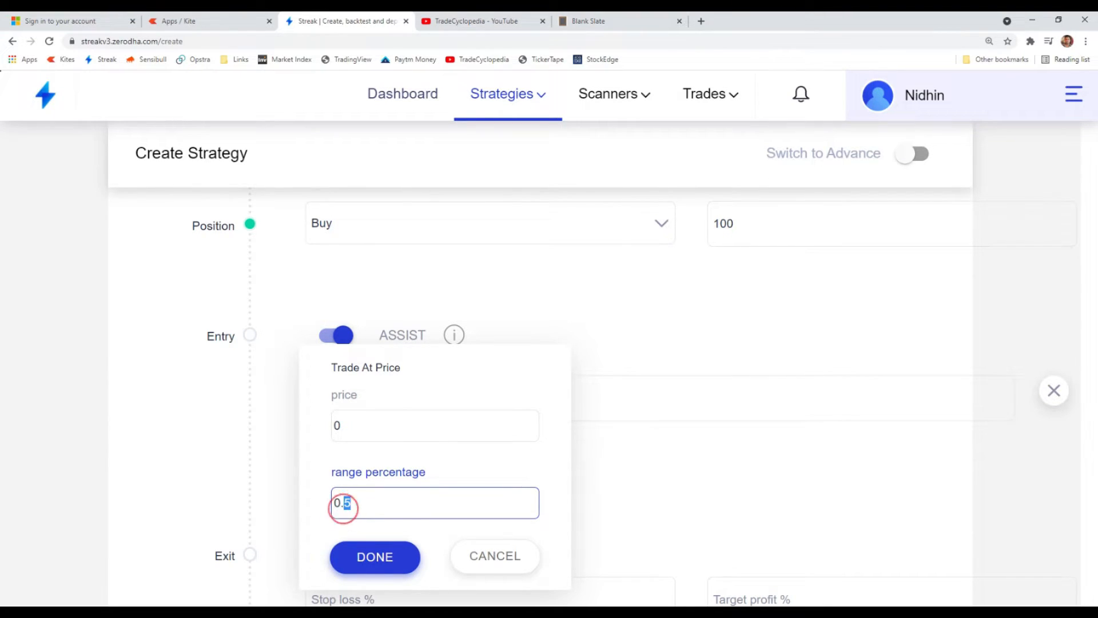
pyautogui.write('0')
pyautogui.click(377, 558)
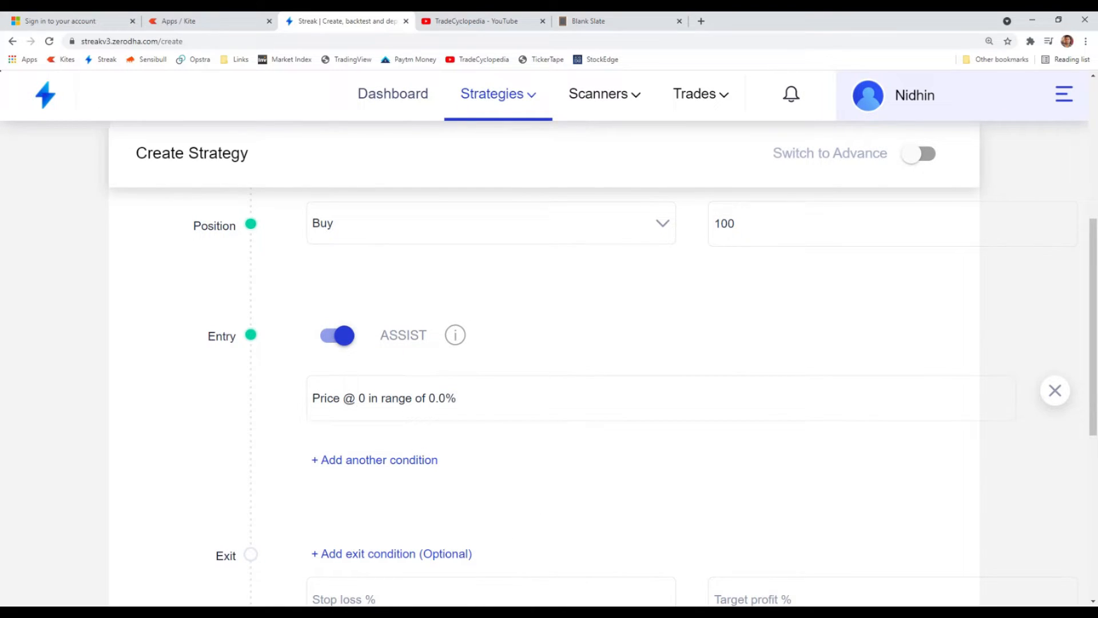
# - Set the price of the Trade At Price entry condition to 290
pyautogui.click(392, 399)
pyautogui.click(315, 420)
pyautogui.write('290')
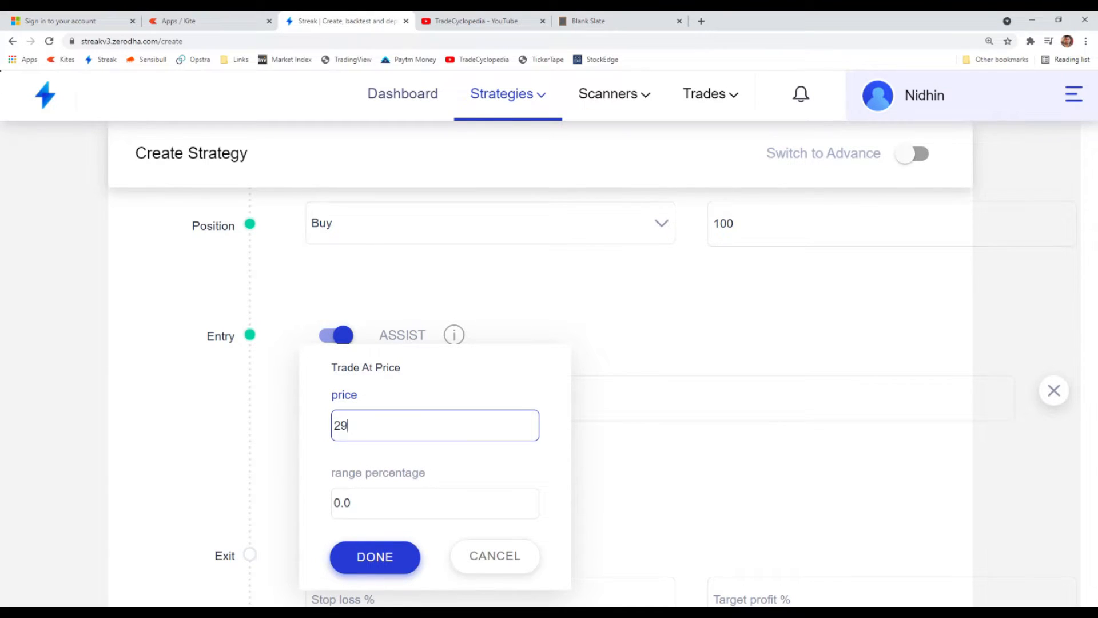
pyautogui.click(368, 558)
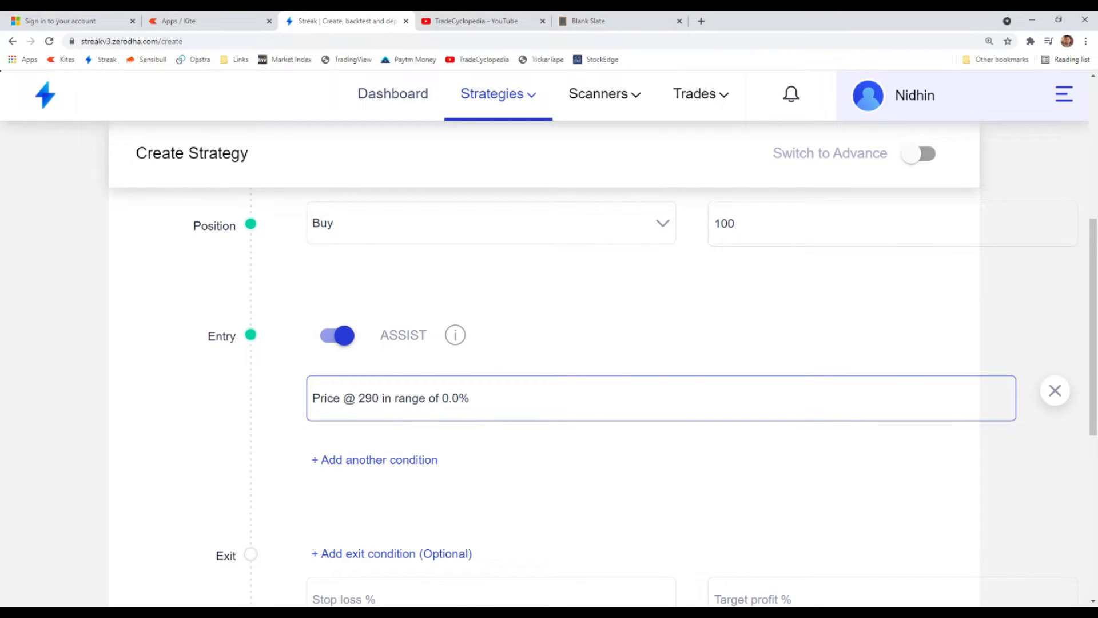
# - Review the strategy's timeframe, quantity and entry price condition
pyautogui.scroll(5, 740, 279)
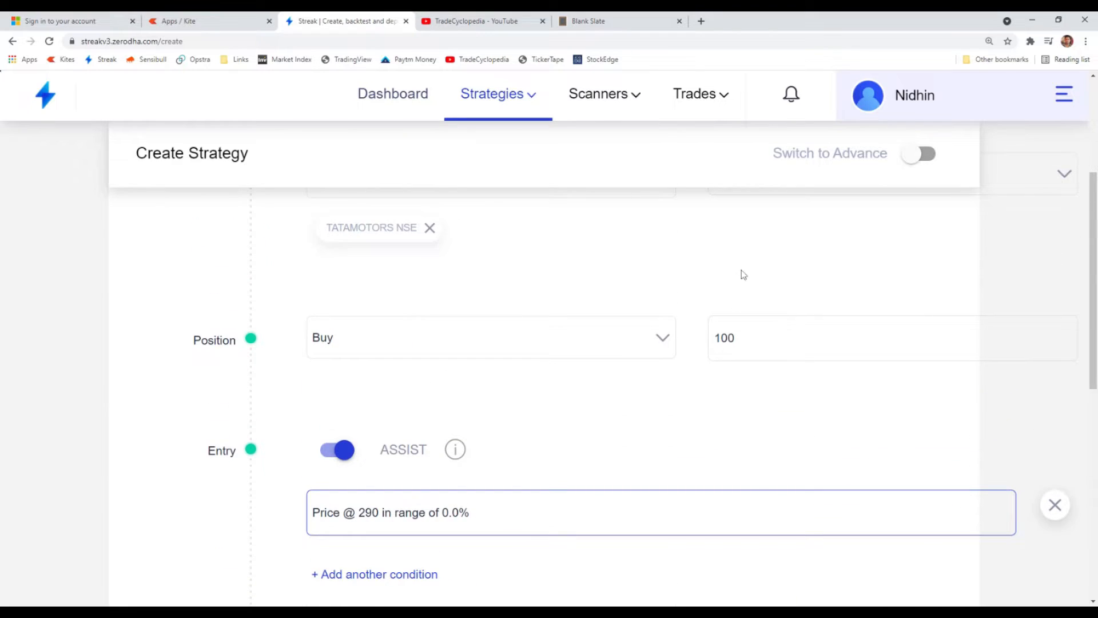
pyautogui.scroll(-2, 756, 373)
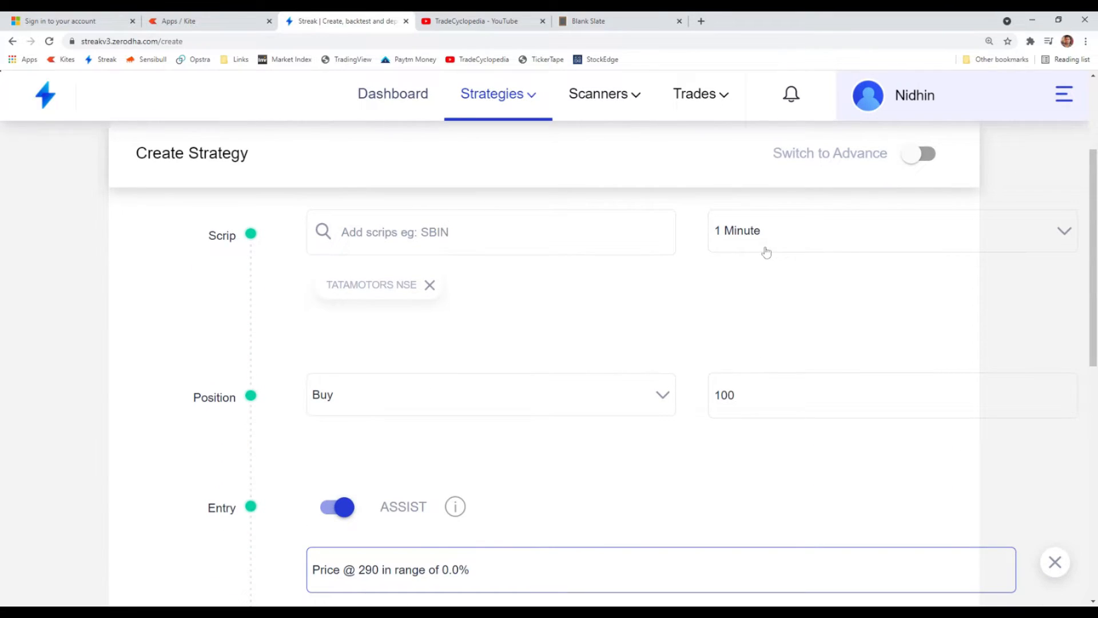
pyautogui.scroll(-2, 675, 309)
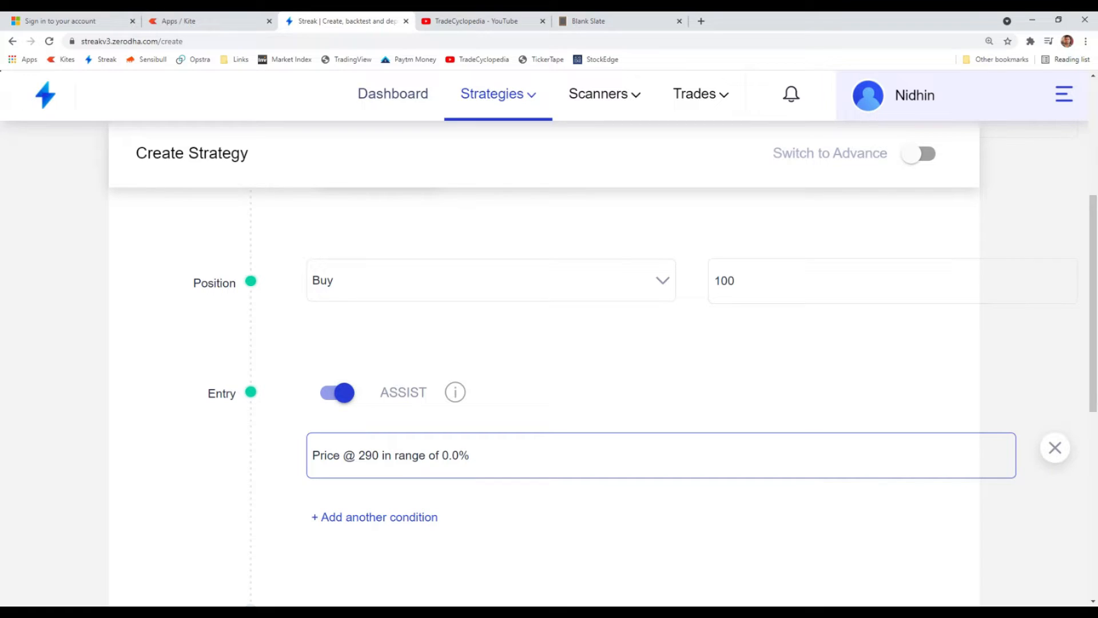
pyautogui.moveTo(744, 281); pyautogui.dragTo(702, 276)
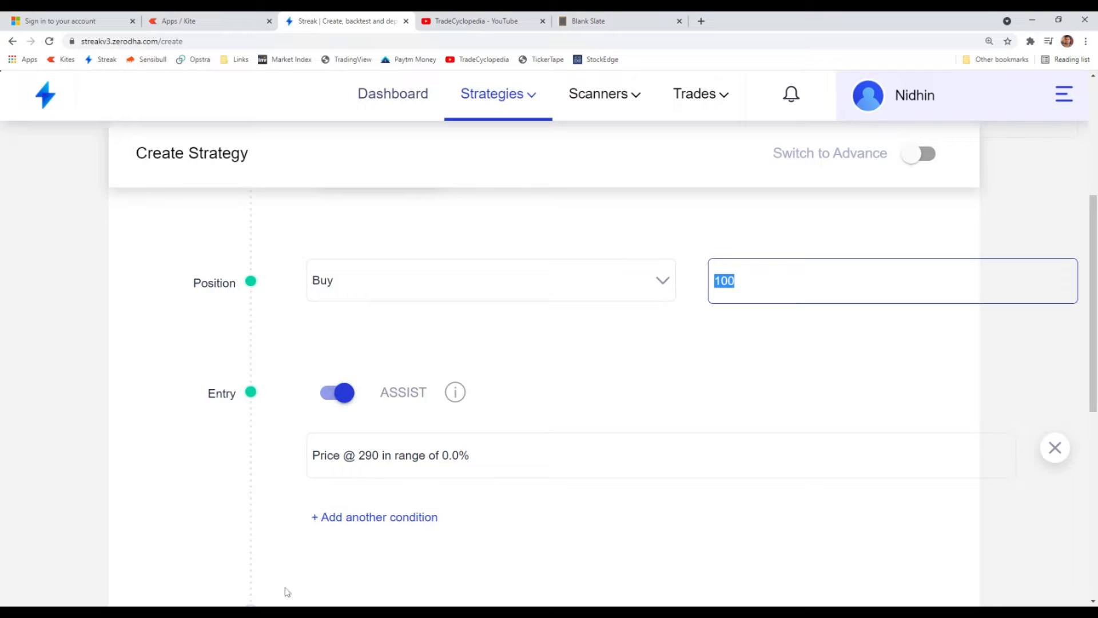
pyautogui.scroll(-1, 271, 478)
pyautogui.click(607, 468)
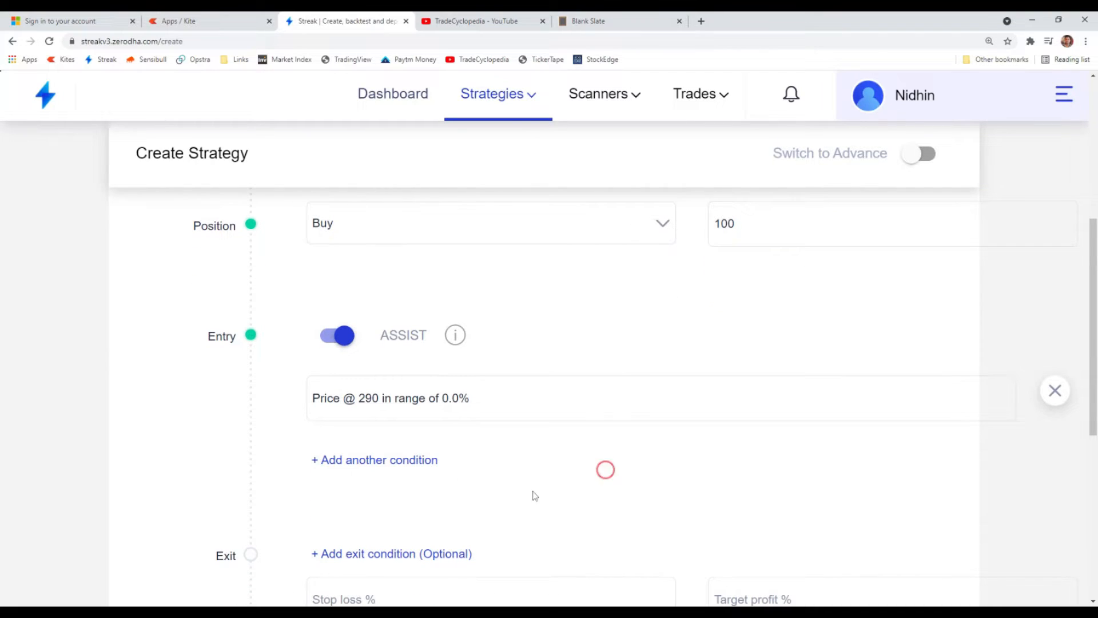
# - Set the exit stop loss to 1% and the target profit to 2%, following the trade plan in the Blank Slate notes
pyautogui.scroll(-2, 532, 492)
pyautogui.click(379, 490)
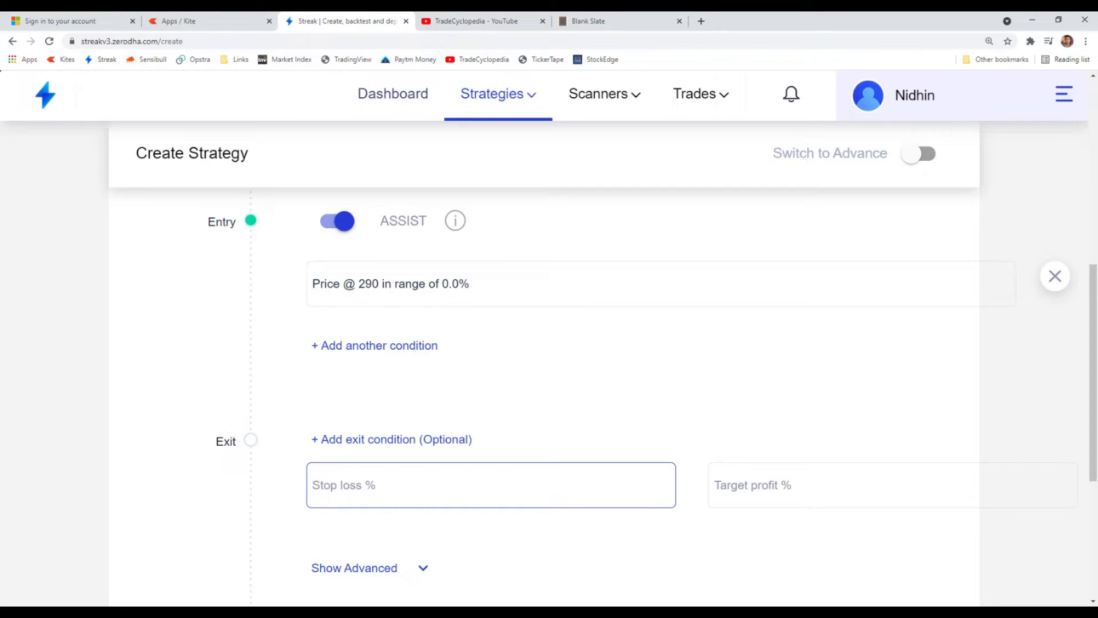
pyautogui.click(588, 21)
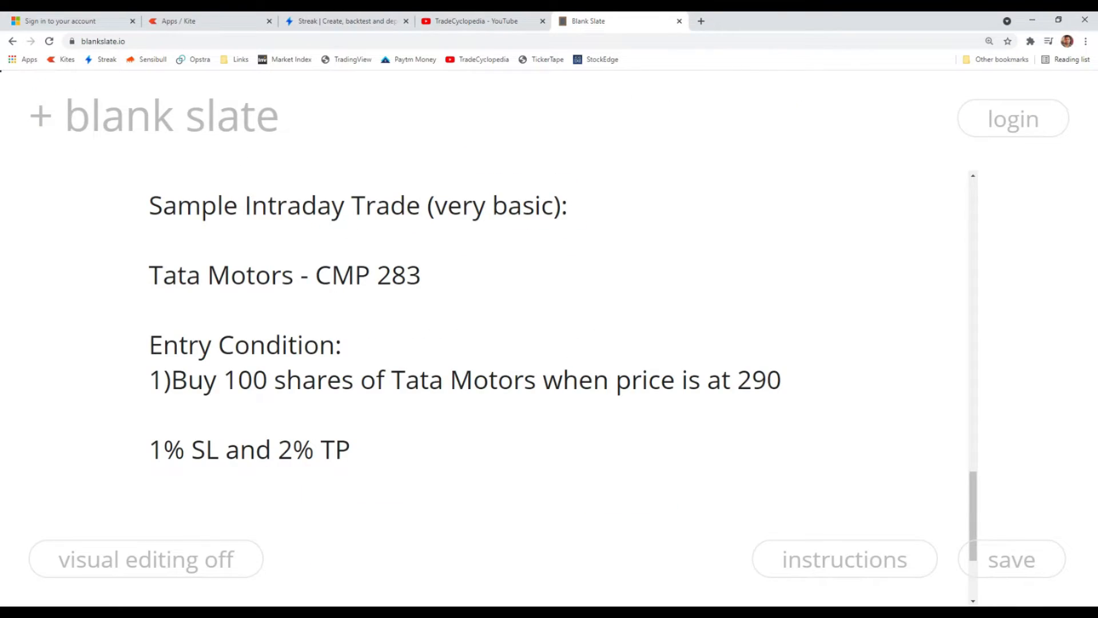
pyautogui.click(359, 21)
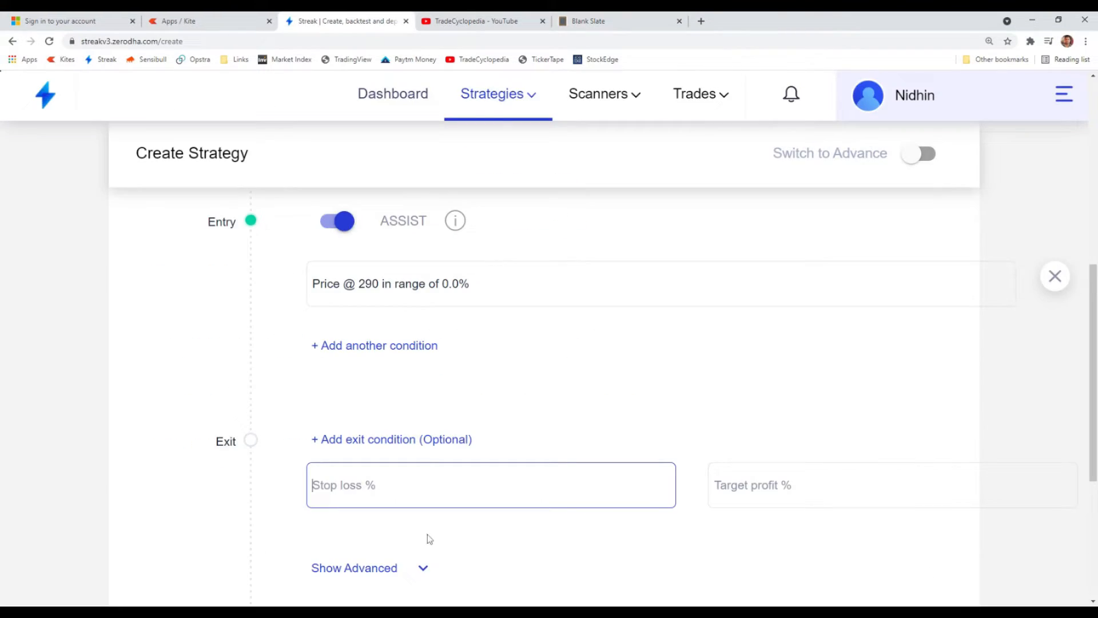
pyautogui.write('1')
pyautogui.click(779, 490)
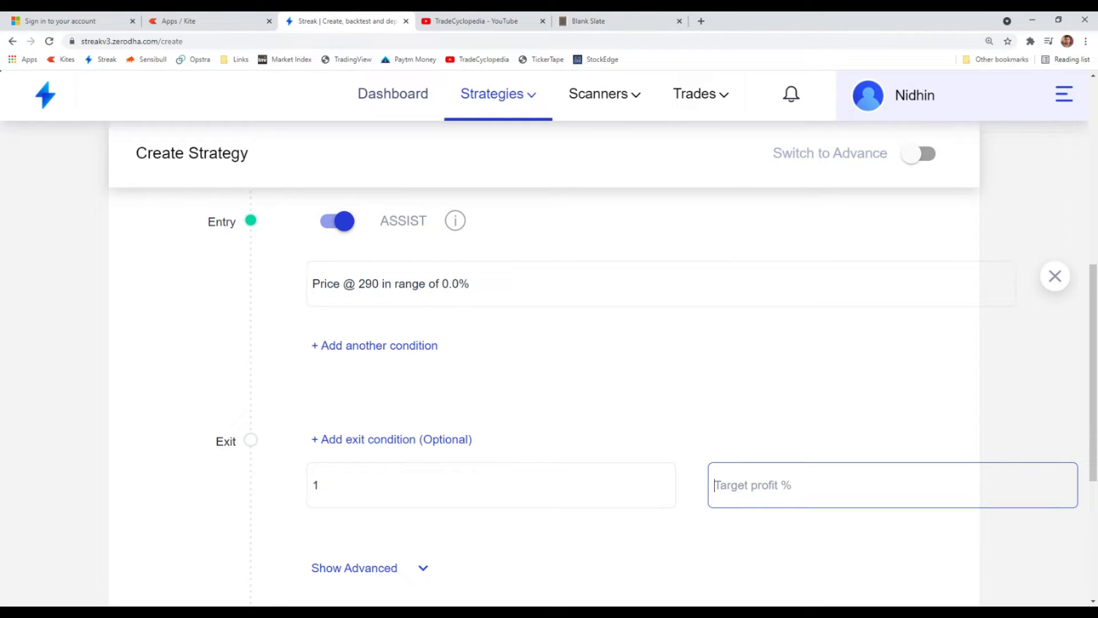
pyautogui.write('2')
pyautogui.scroll(1, 266, 343)
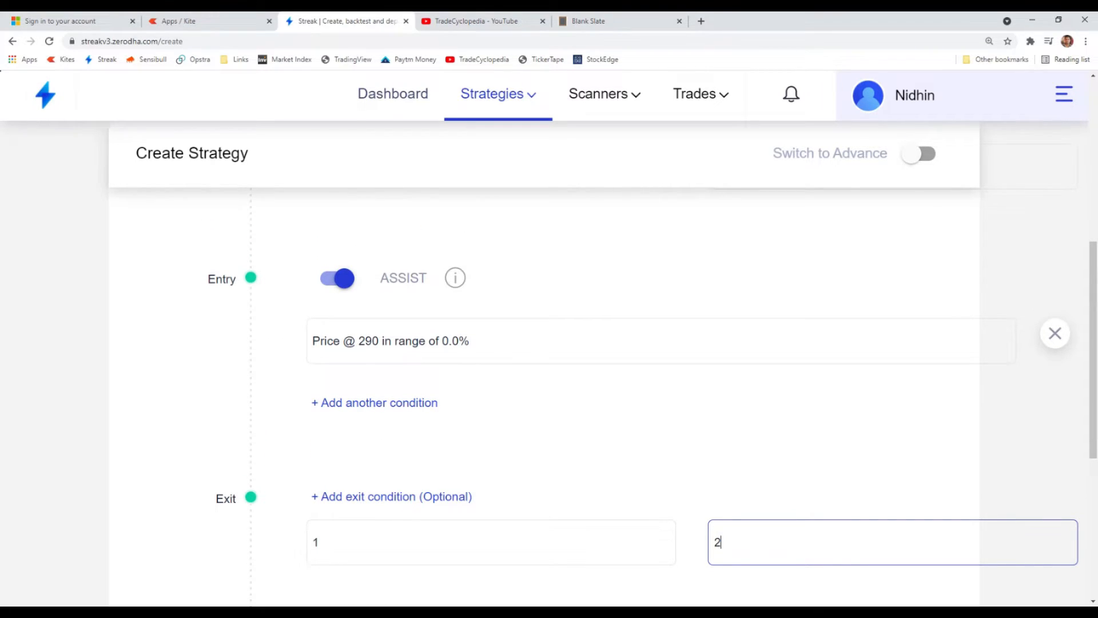
pyautogui.scroll(-2, 360, 481)
pyautogui.hotkey('shift', 'Tab')
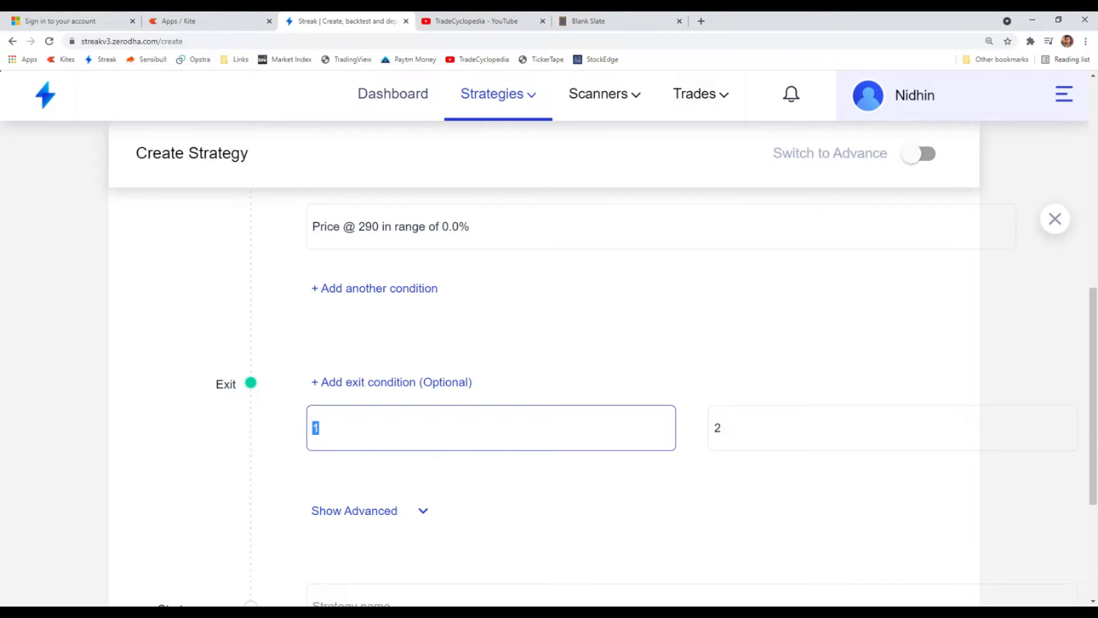
# - Expand the strategy's advanced settings for dates, times, chart type and order type
pyautogui.scroll(-2, 350, 395)
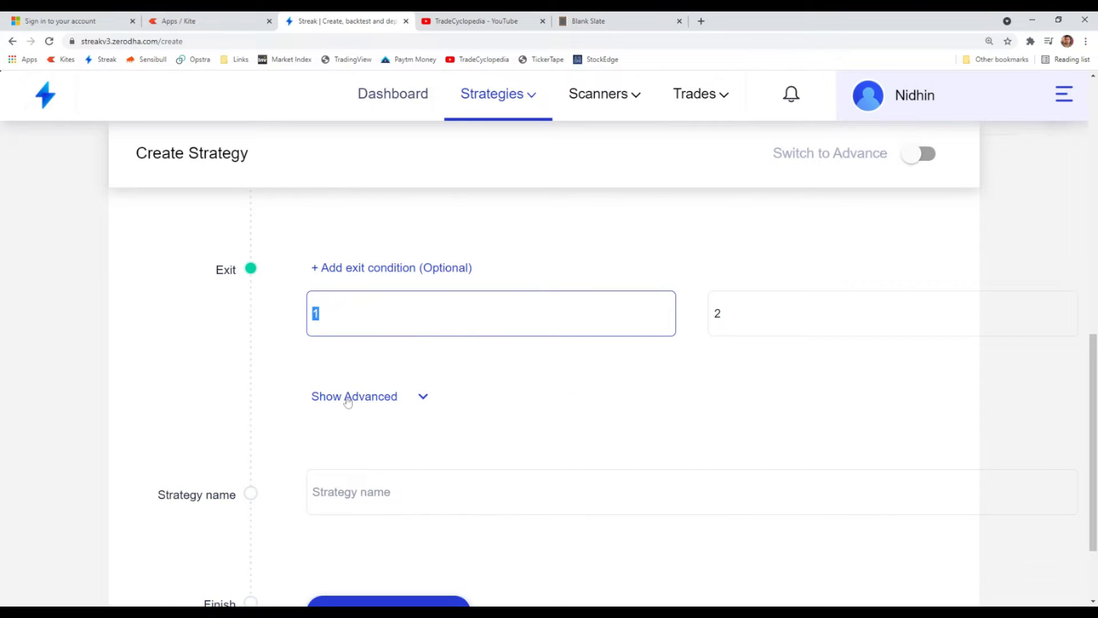
pyautogui.click(380, 394)
pyautogui.scroll(-4, 420, 413)
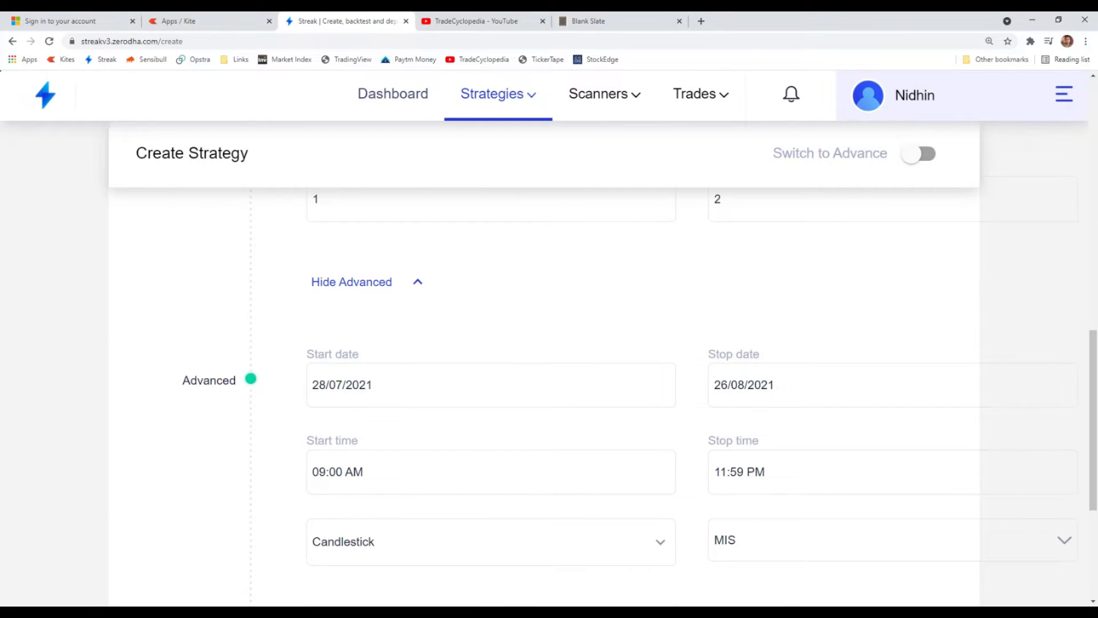
pyautogui.scroll(1, 354, 435)
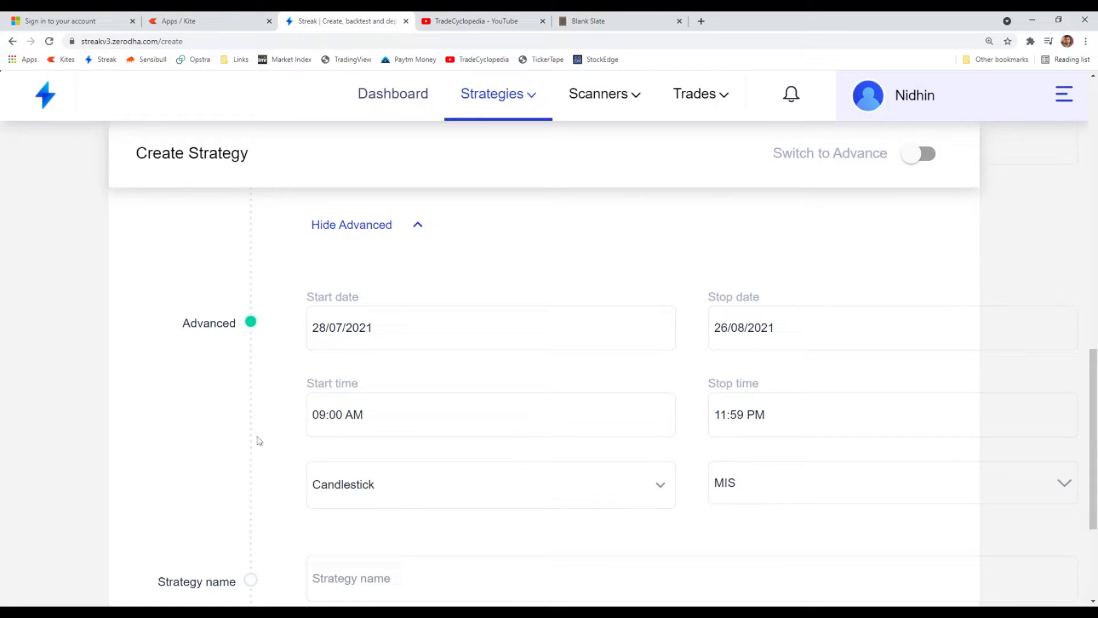
pyautogui.click(343, 423)
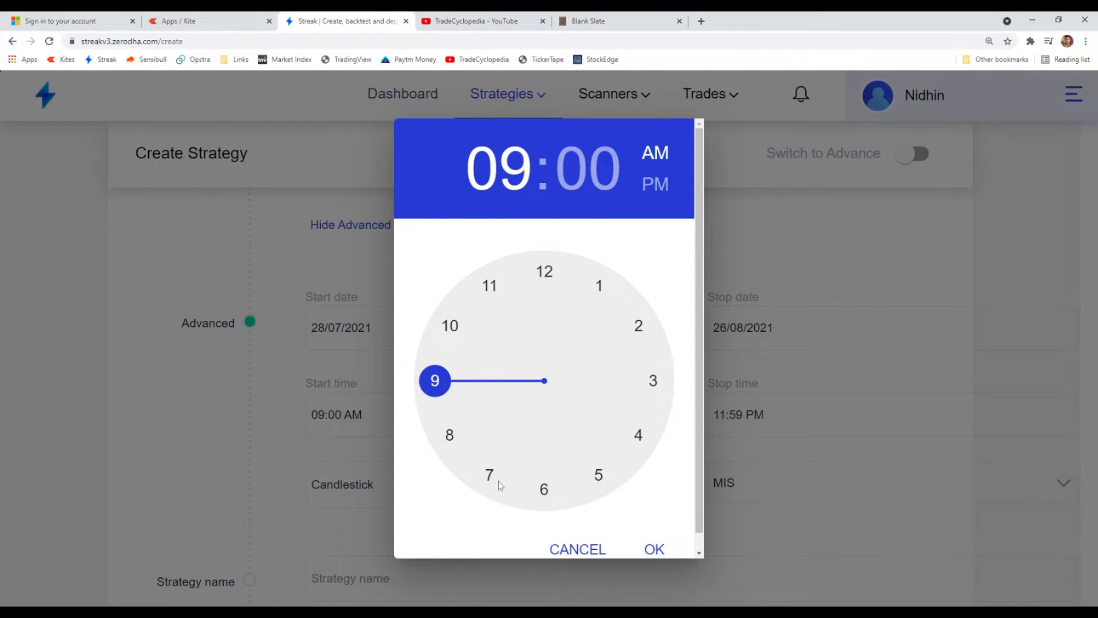
pyautogui.click(574, 547)
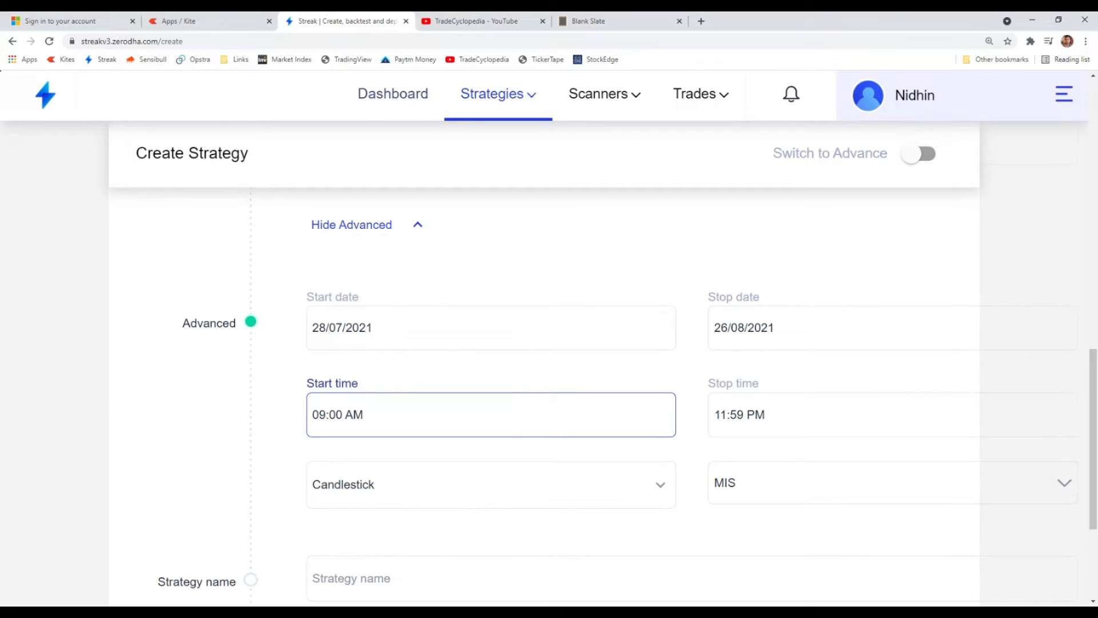
pyautogui.click(332, 416)
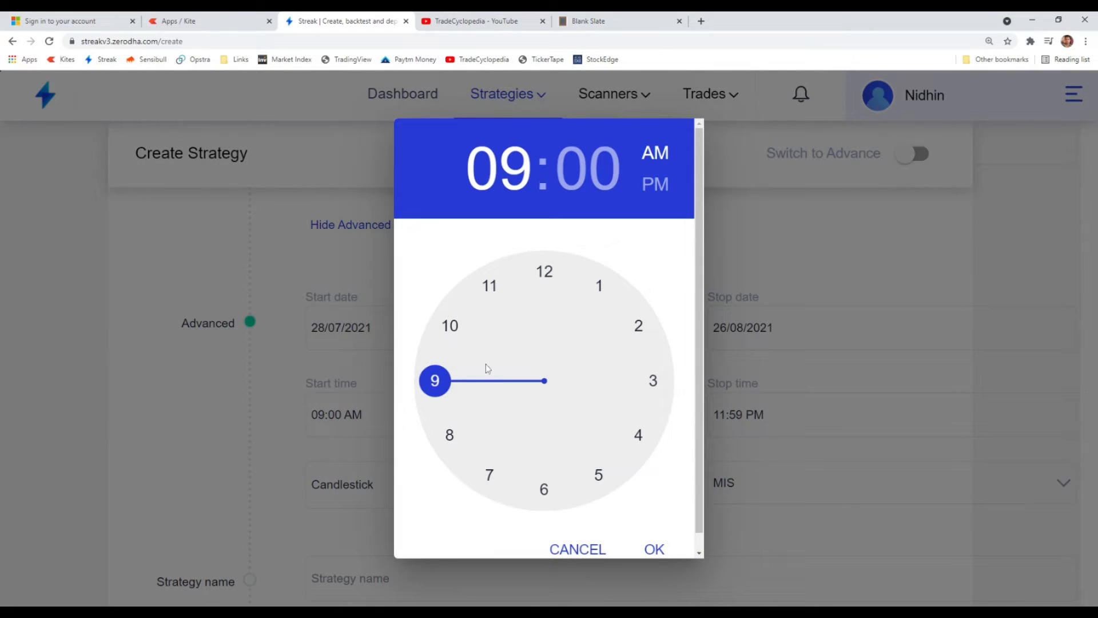
pyautogui.click(559, 542)
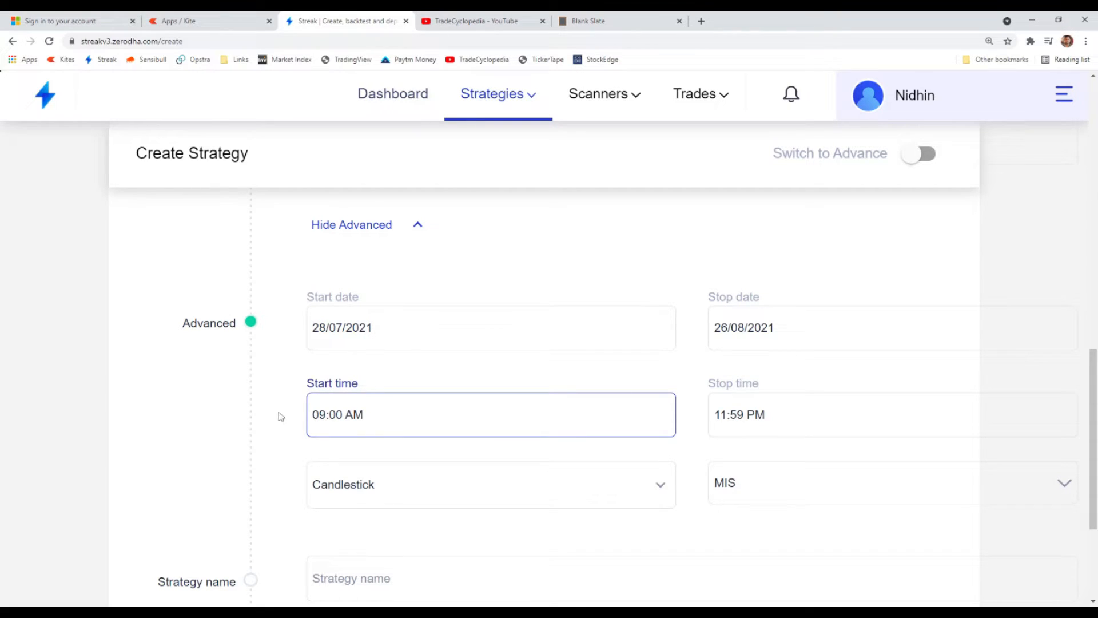
# - Set the strategy's start time to 10:00 AM and its stop time to 11:00 AM
pyautogui.click(330, 416)
pyautogui.click(450, 326)
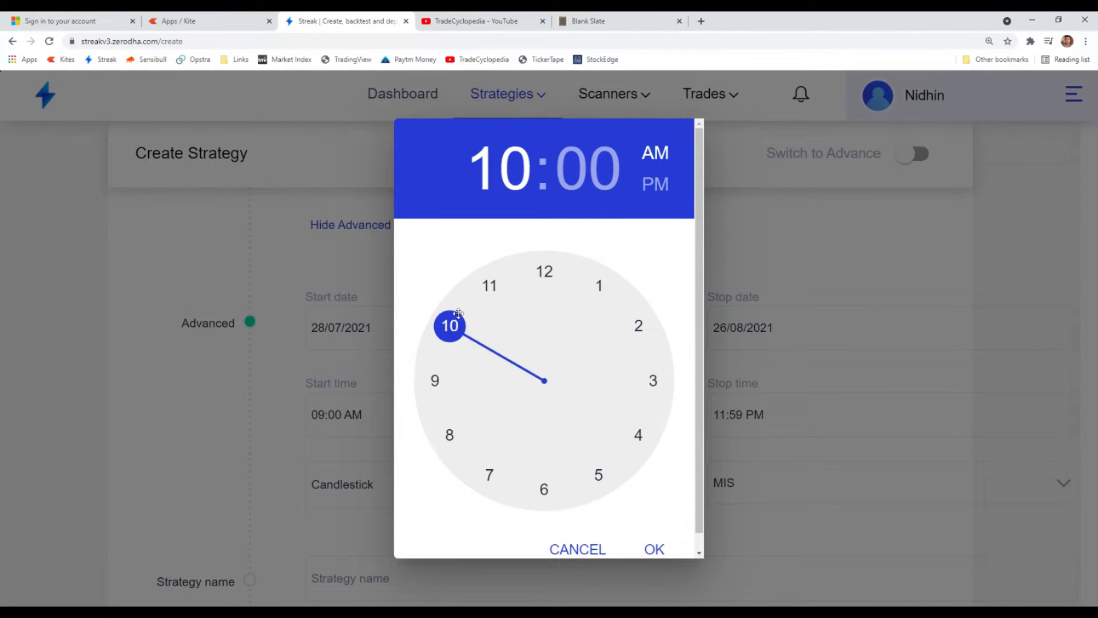
pyautogui.click(654, 549)
pyautogui.click(743, 418)
pyautogui.click(490, 287)
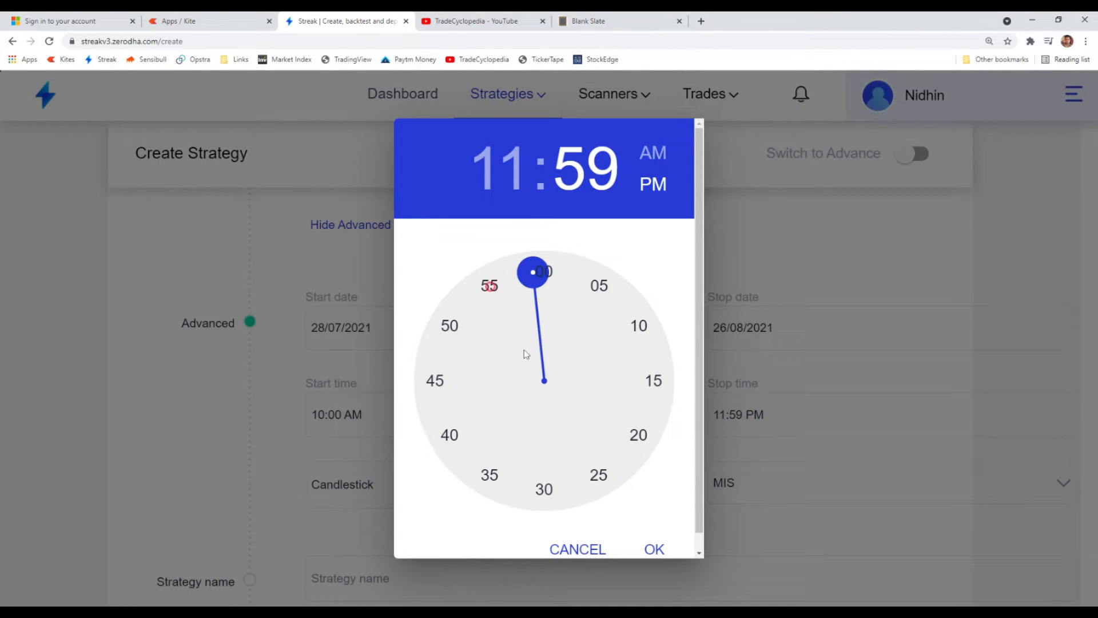
pyautogui.click(543, 272)
pyautogui.click(653, 151)
pyautogui.click(652, 548)
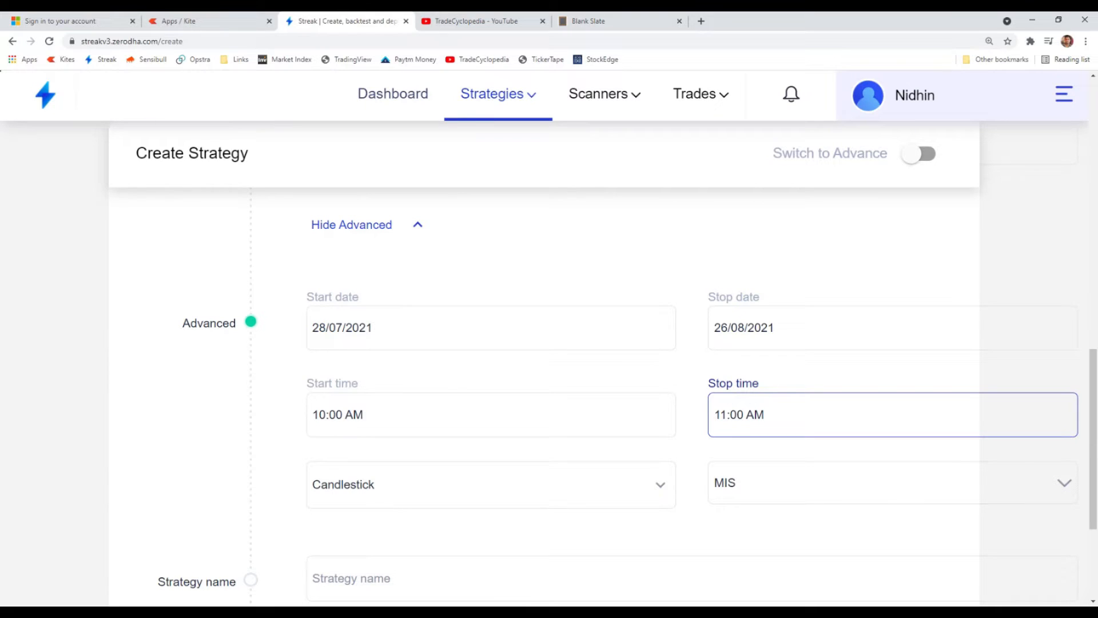
# - Change the strategy's start time to 09:00 AM and its stop time to 11:00 PM
pyautogui.click(367, 409)
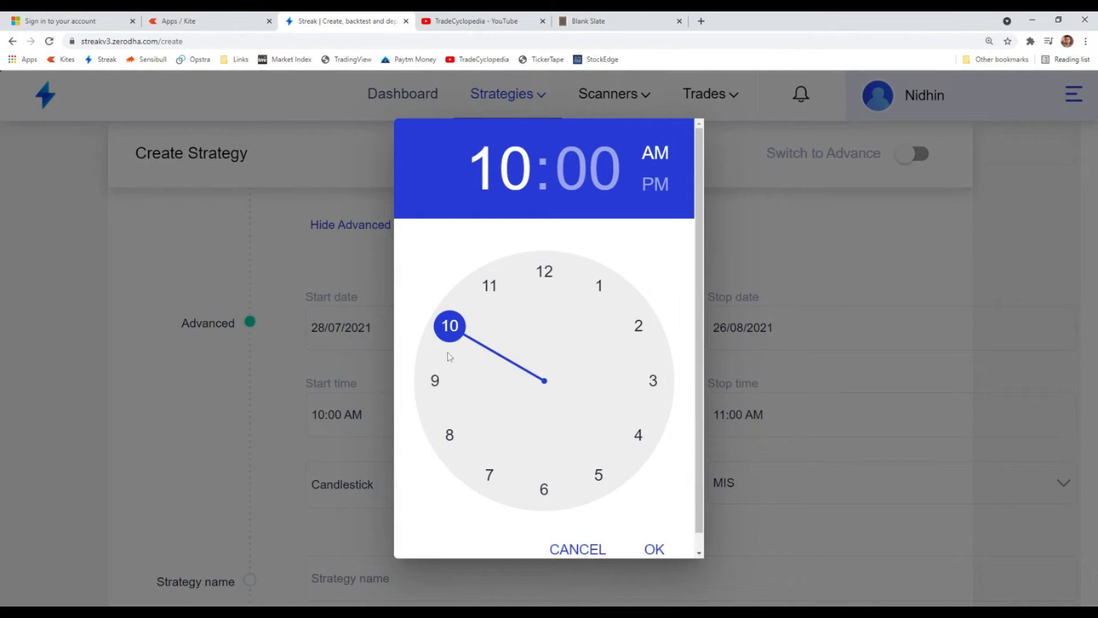
pyautogui.moveTo(449, 334); pyautogui.dragTo(437, 392)
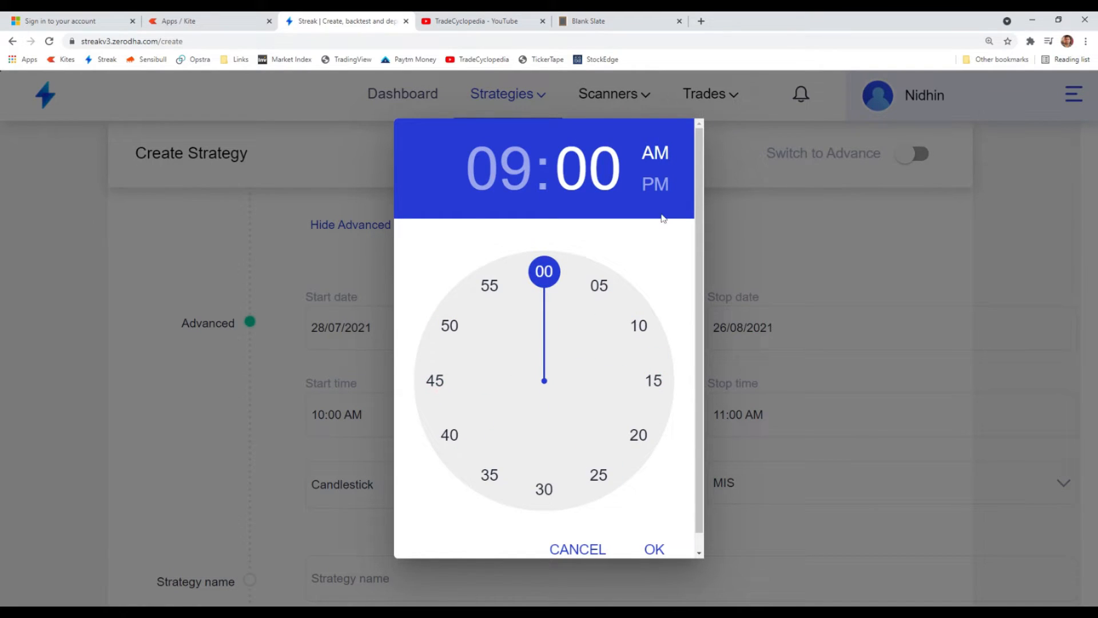
pyautogui.click(652, 548)
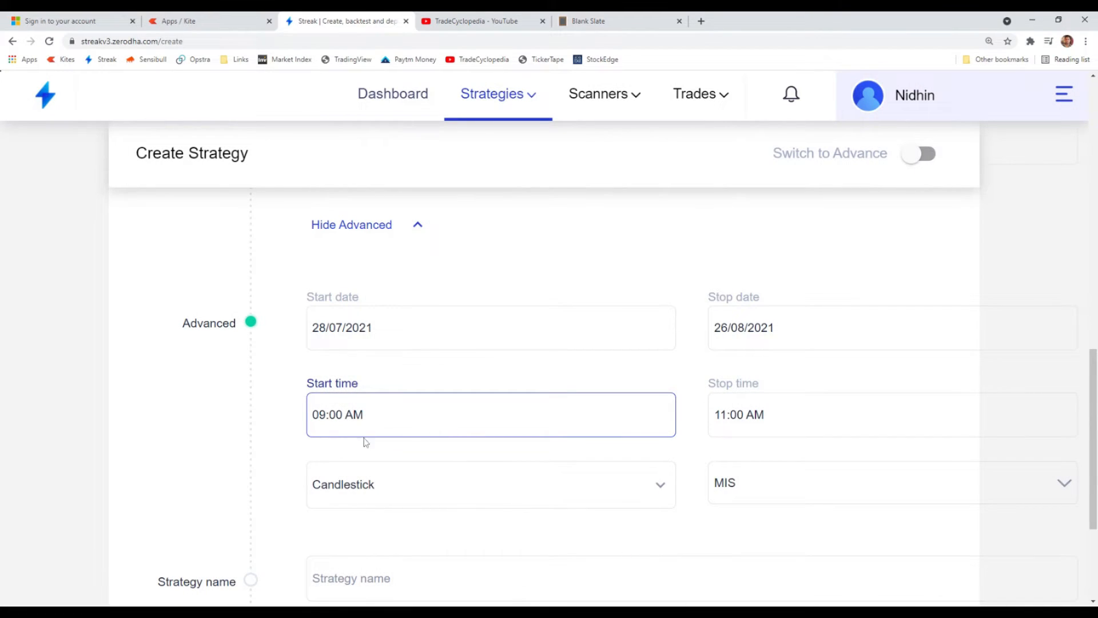
pyautogui.click(760, 415)
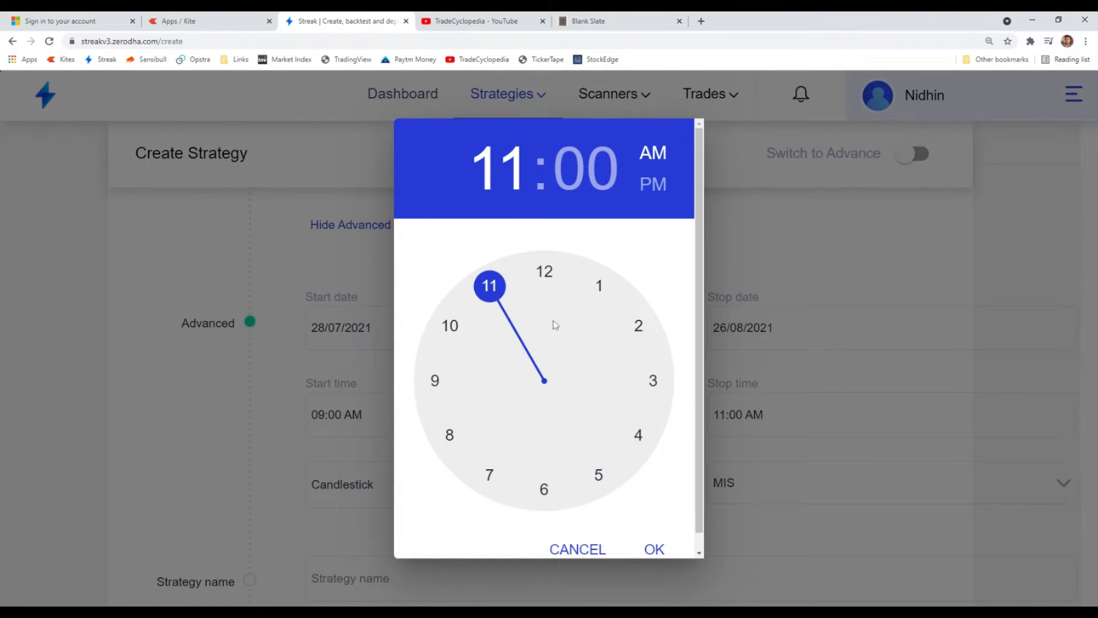
pyautogui.click(657, 184)
pyautogui.click(656, 547)
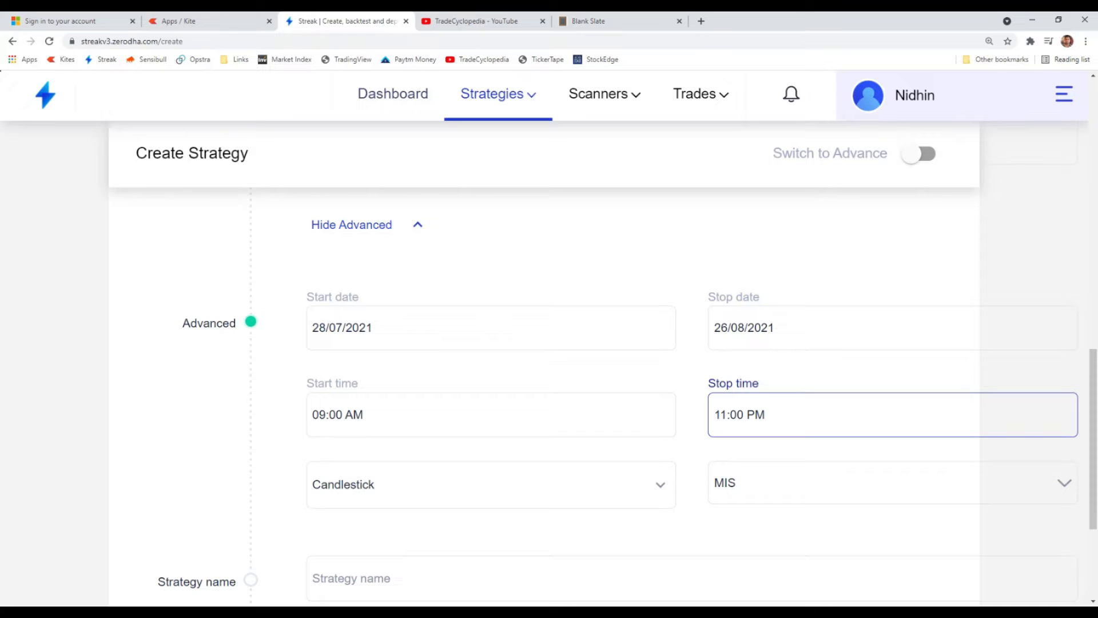
# - Name the strategy "Tata Motors Strategy"
pyautogui.scroll(-3, 520, 213)
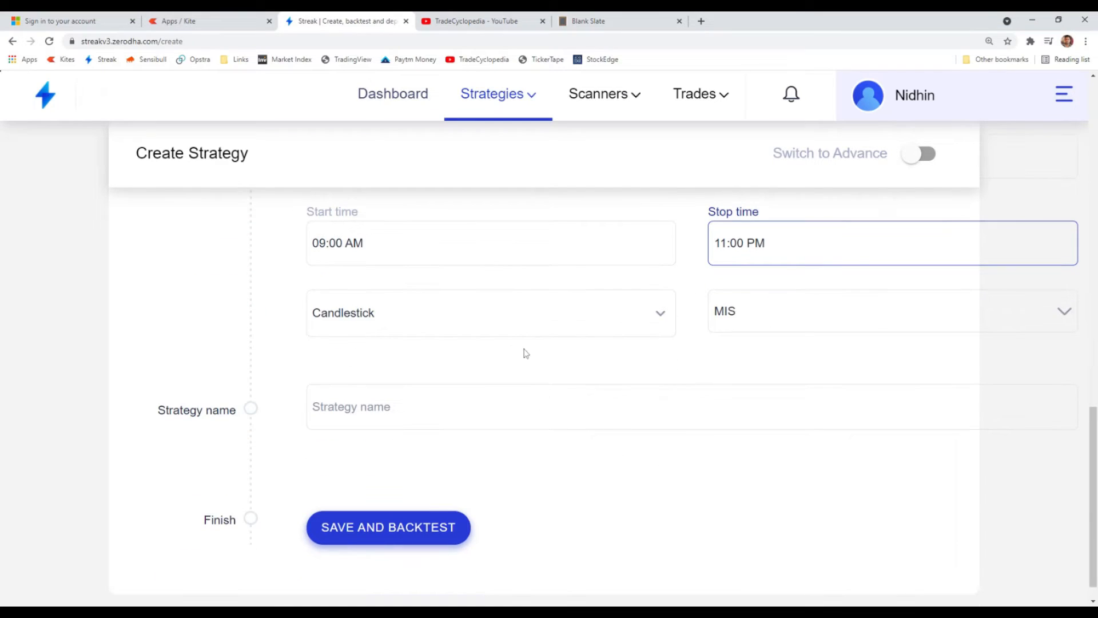
pyautogui.click(404, 417)
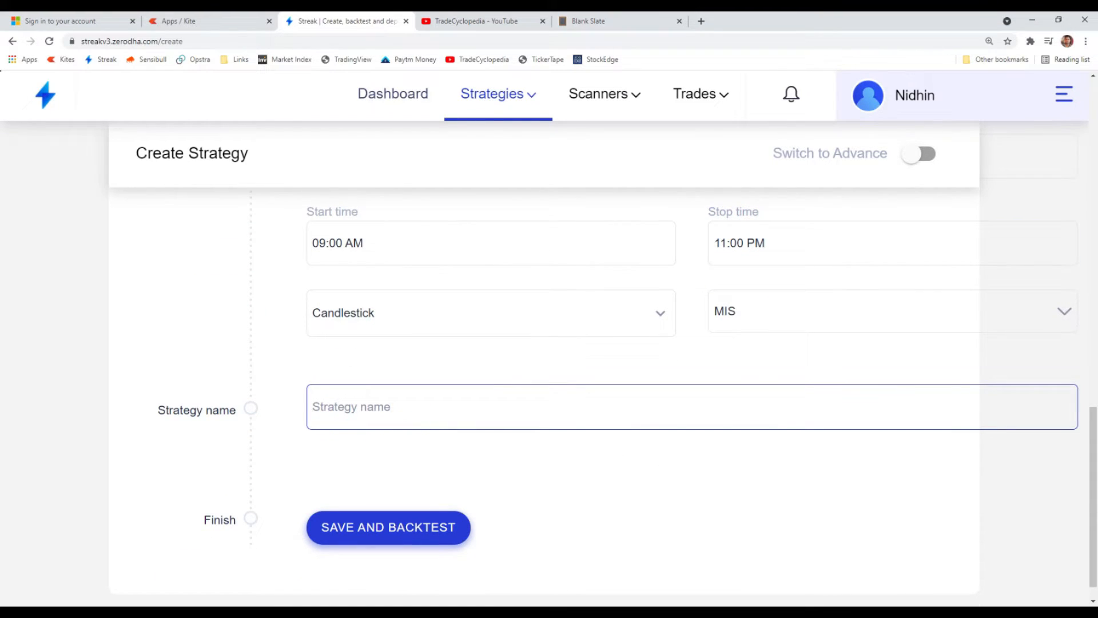
pyautogui.write('Taata')
pyautogui.press('BackSpace')
pyautogui.press('BackSpace')
pyautogui.press('BackSpace')
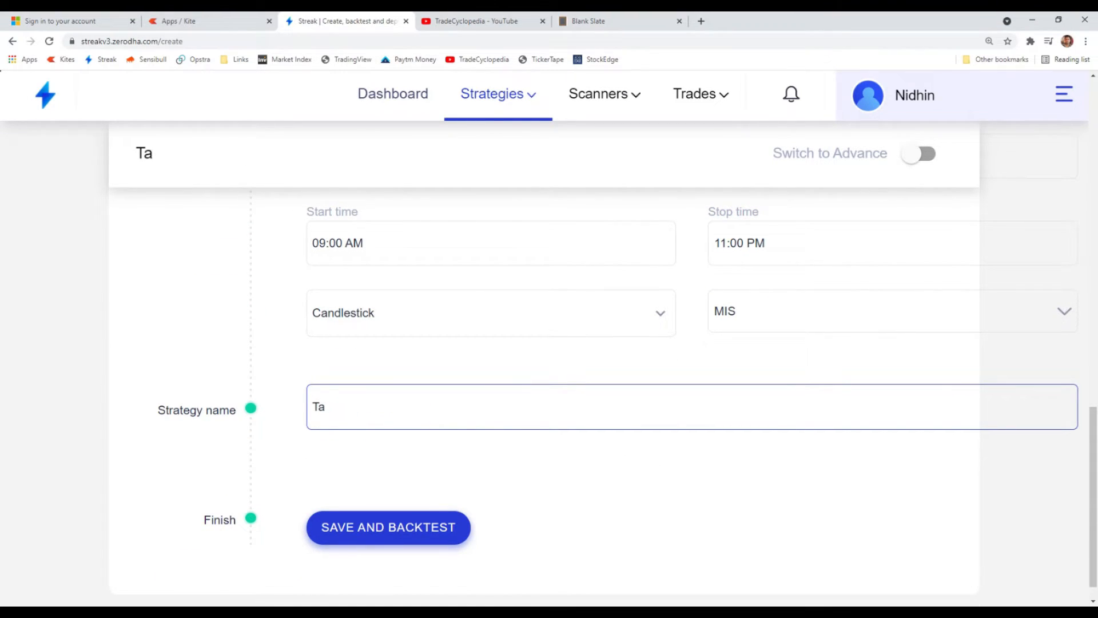
pyautogui.write('ta Motors Strategy')
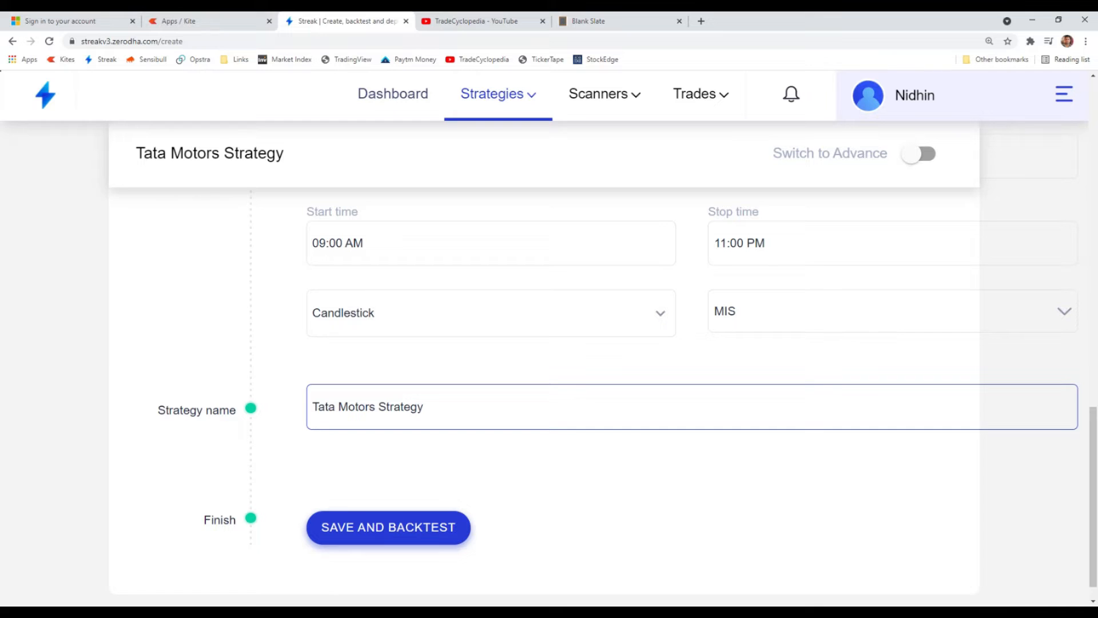
# - Choose Candlestick as the chart type and MIS as the order type in the advanced settings
pyautogui.scroll(5, 493, 441)
pyautogui.scroll(-2, 513, 385)
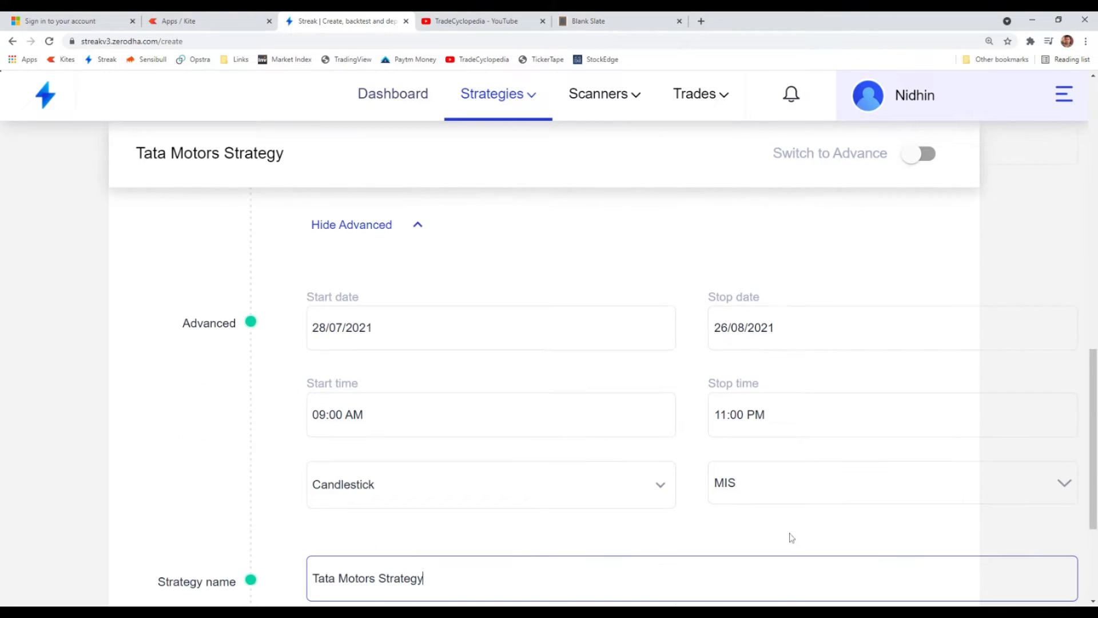
pyautogui.click(544, 504)
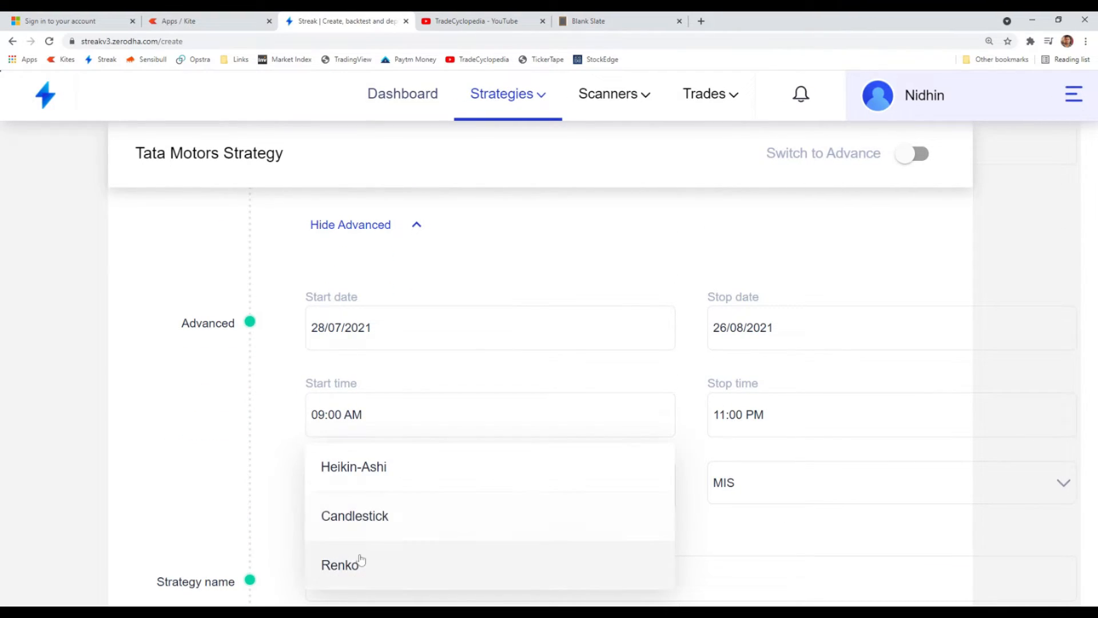
pyautogui.click(383, 525)
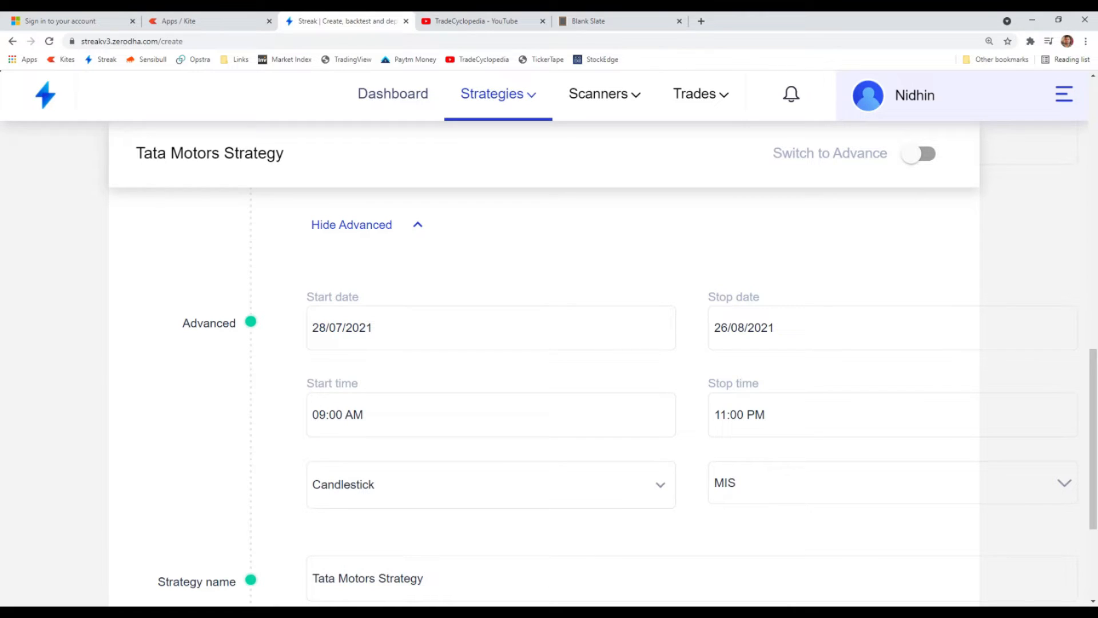
pyautogui.scroll(-2, 589, 466)
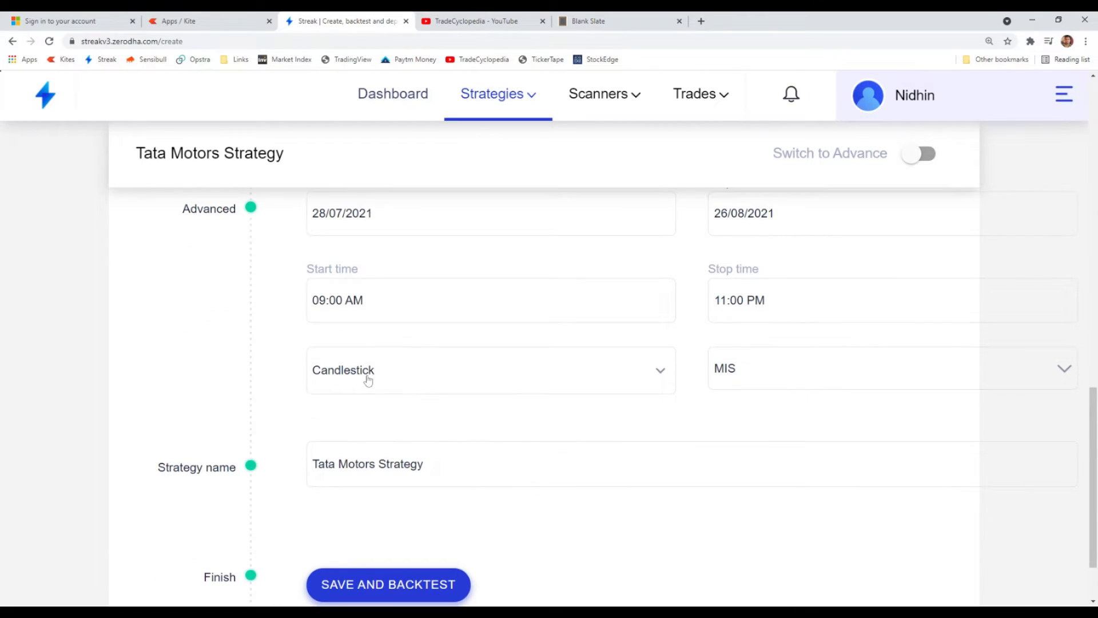
pyautogui.click(754, 375)
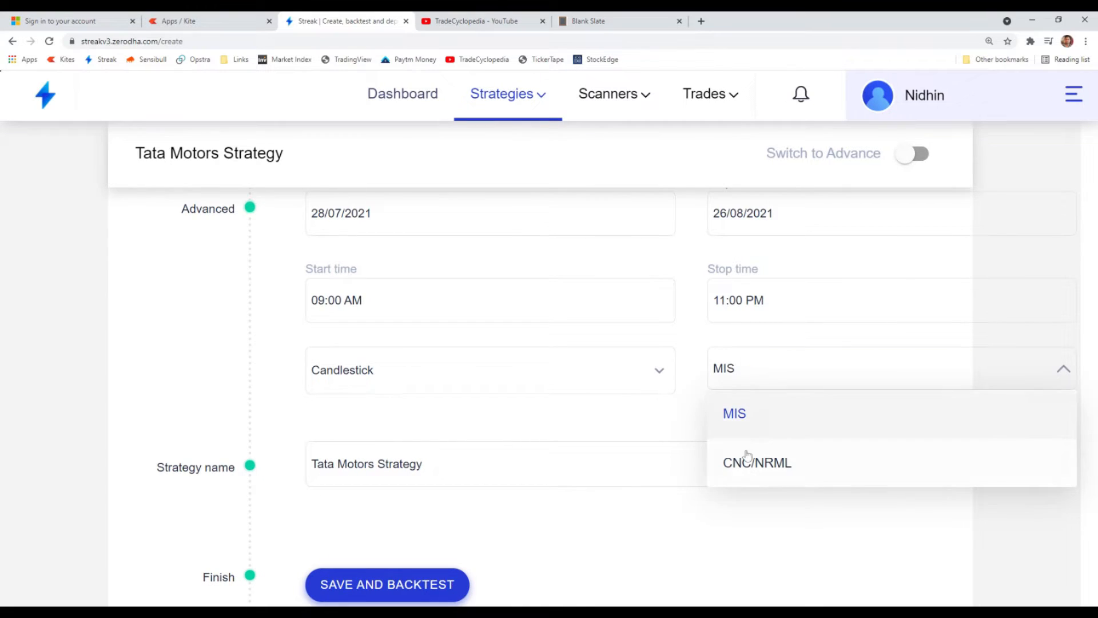
pyautogui.click(756, 420)
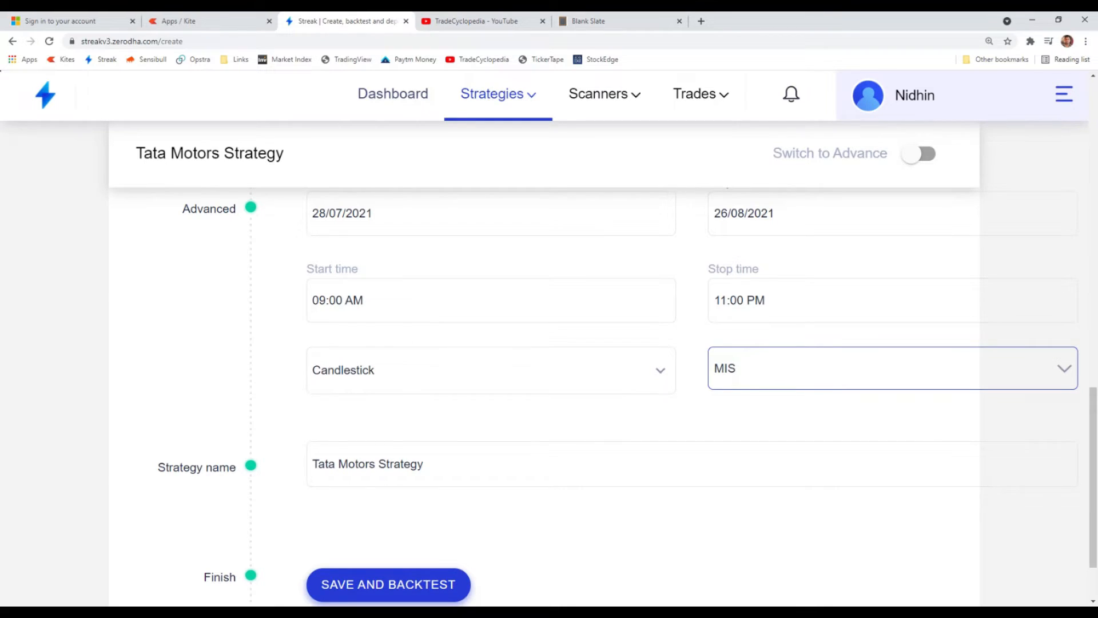
# - Switch the order type to CNC/NRML and back to MIS
pyautogui.click(747, 376)
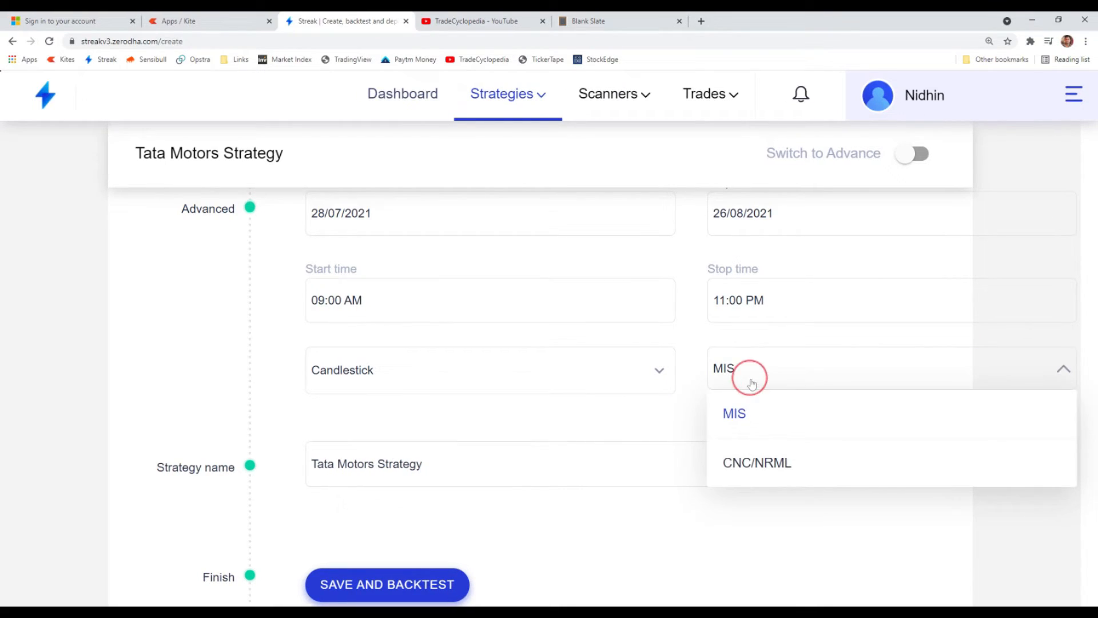
pyautogui.click(759, 472)
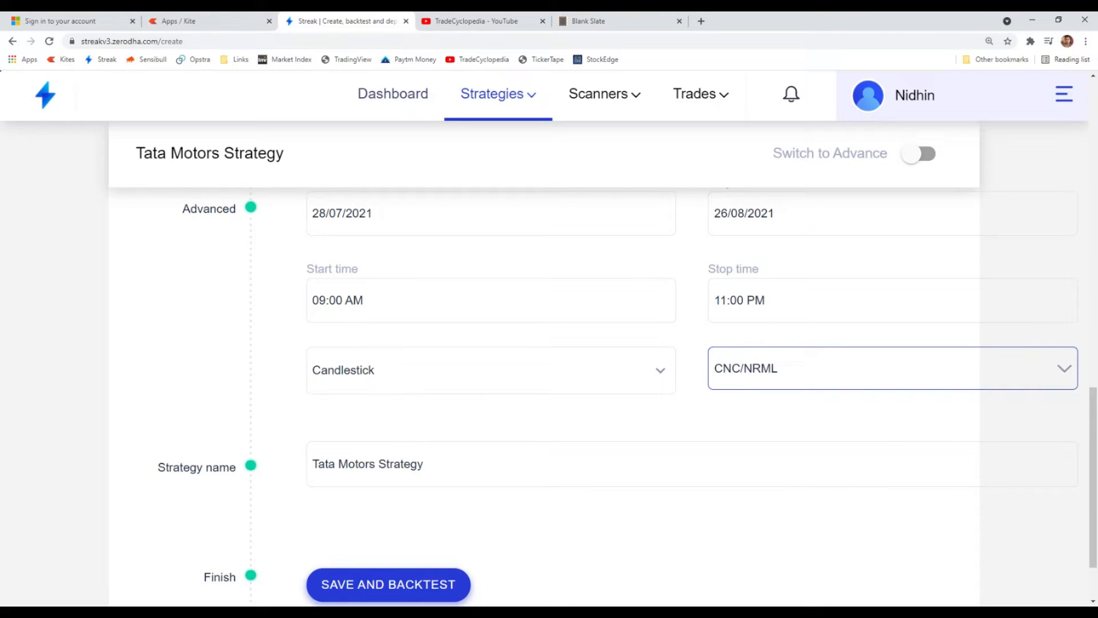
pyautogui.click(772, 382)
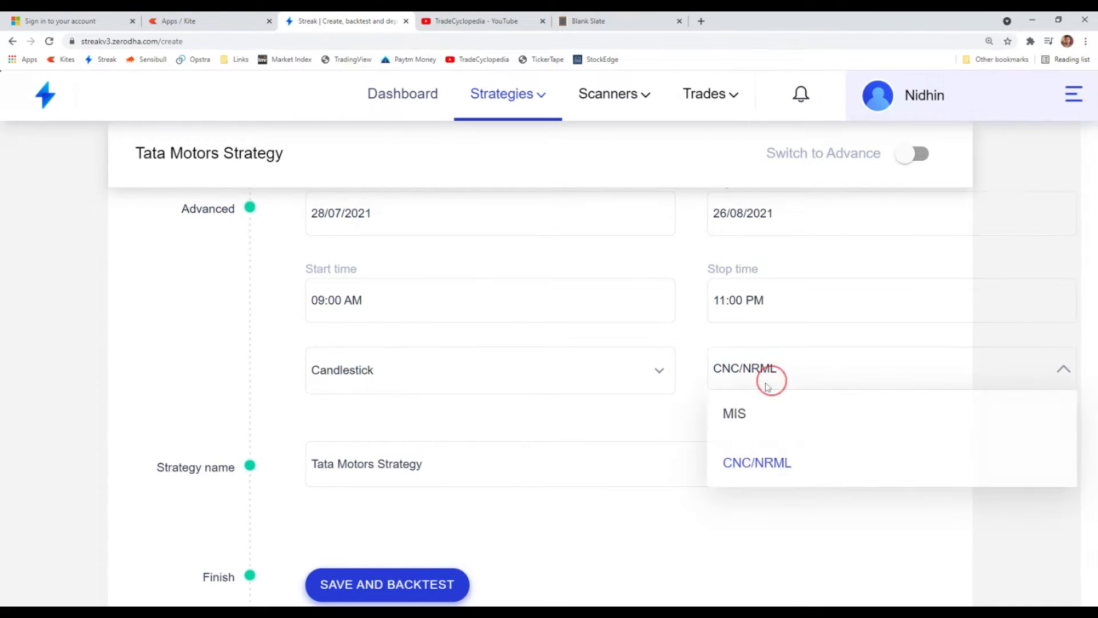
pyautogui.click(741, 411)
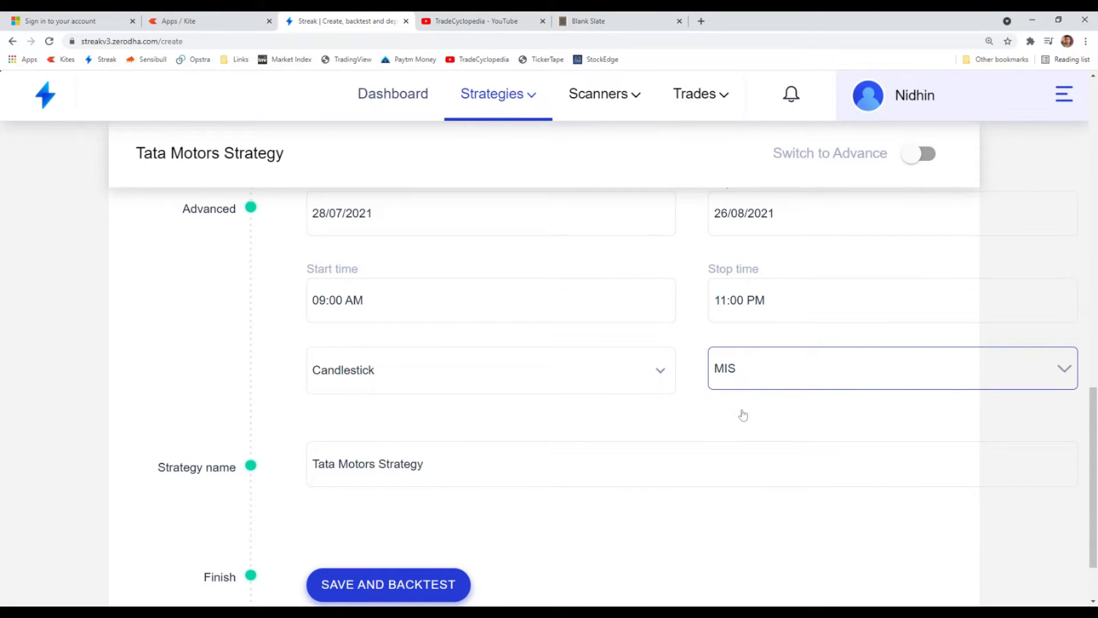
# - Review the completed Tata Motors Strategy form, and save and backtest the strategy
pyautogui.scroll(15, 550, 410)
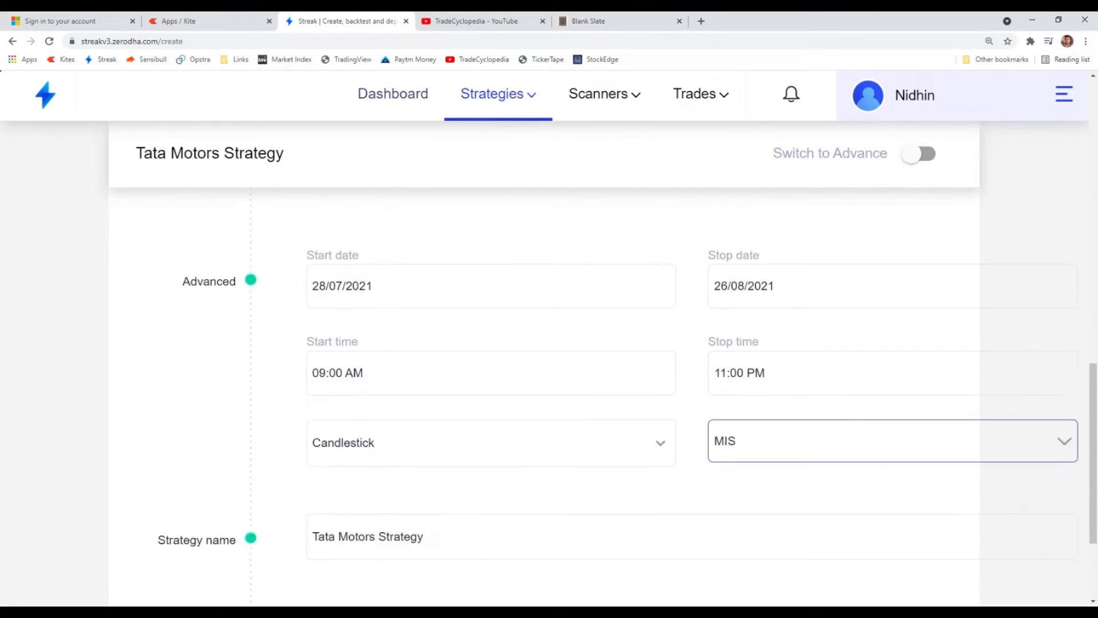
pyautogui.scroll(2, 549, 409)
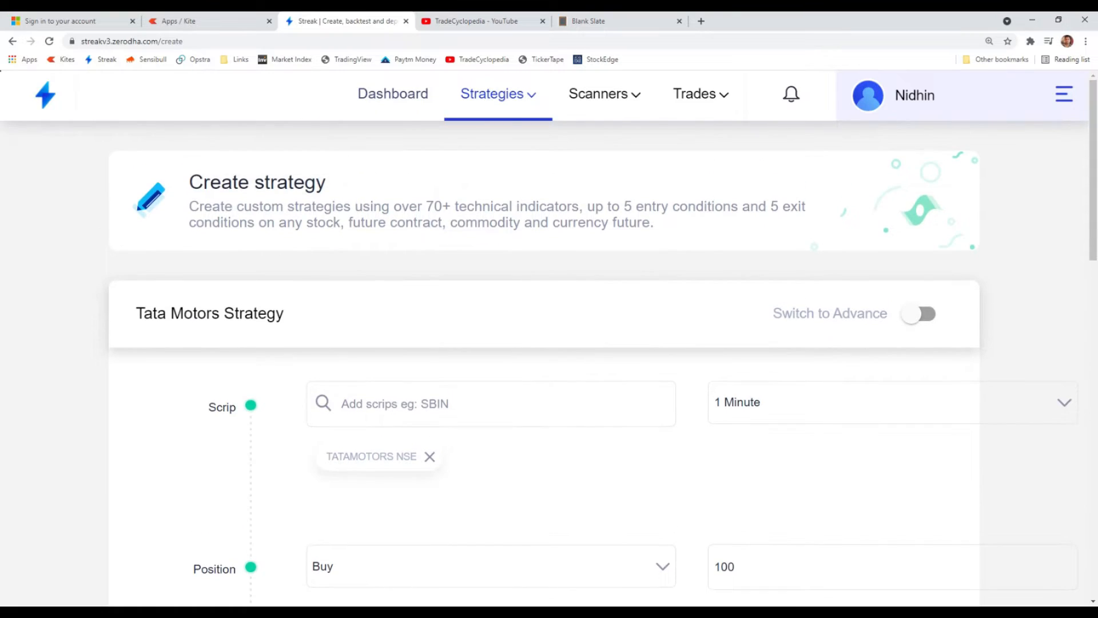
pyautogui.scroll(-4, 549, 412)
pyautogui.scroll(-13, 549, 413)
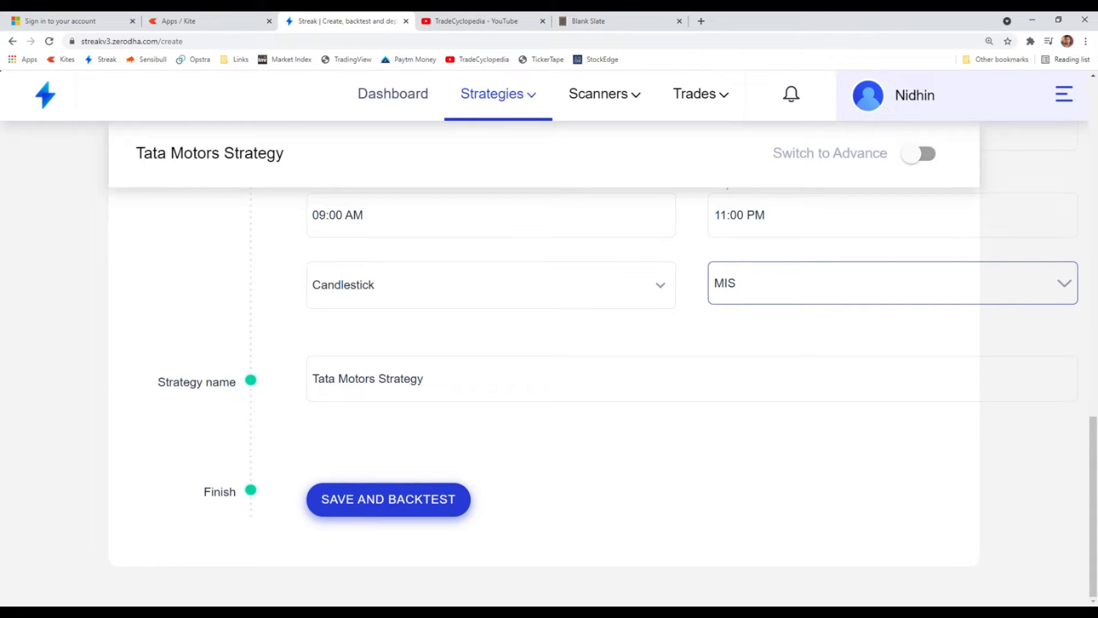
pyautogui.click(359, 502)
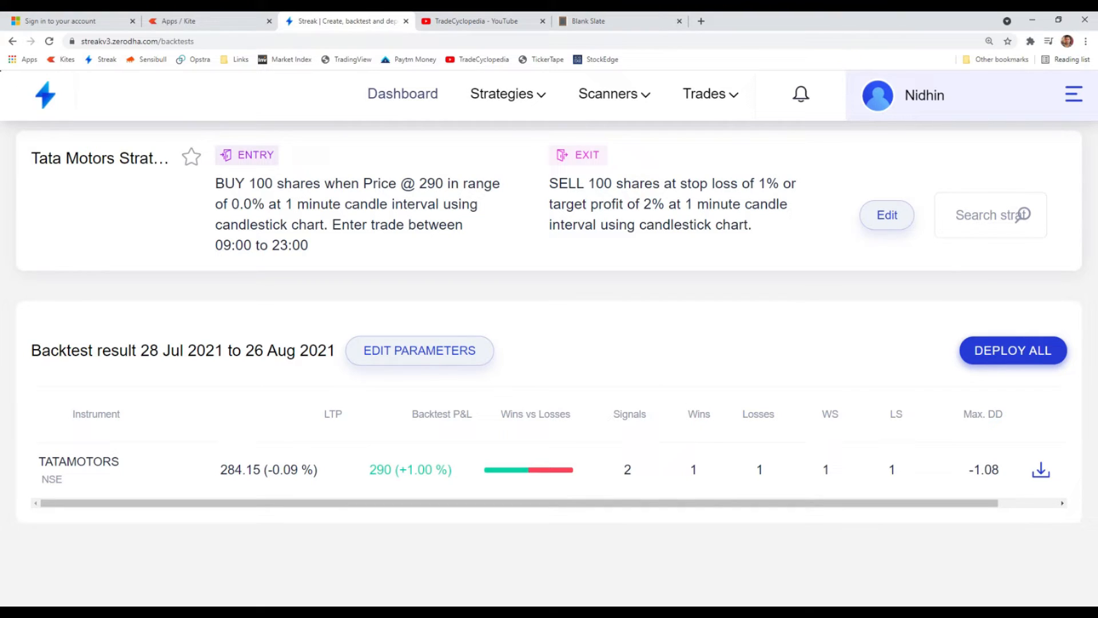
# - Expand the TATAMOTORS backtest result and its transaction details to examine the dates, prices and trigger types of the trades
pyautogui.moveTo(240, 204); pyautogui.dragTo(252, 203)
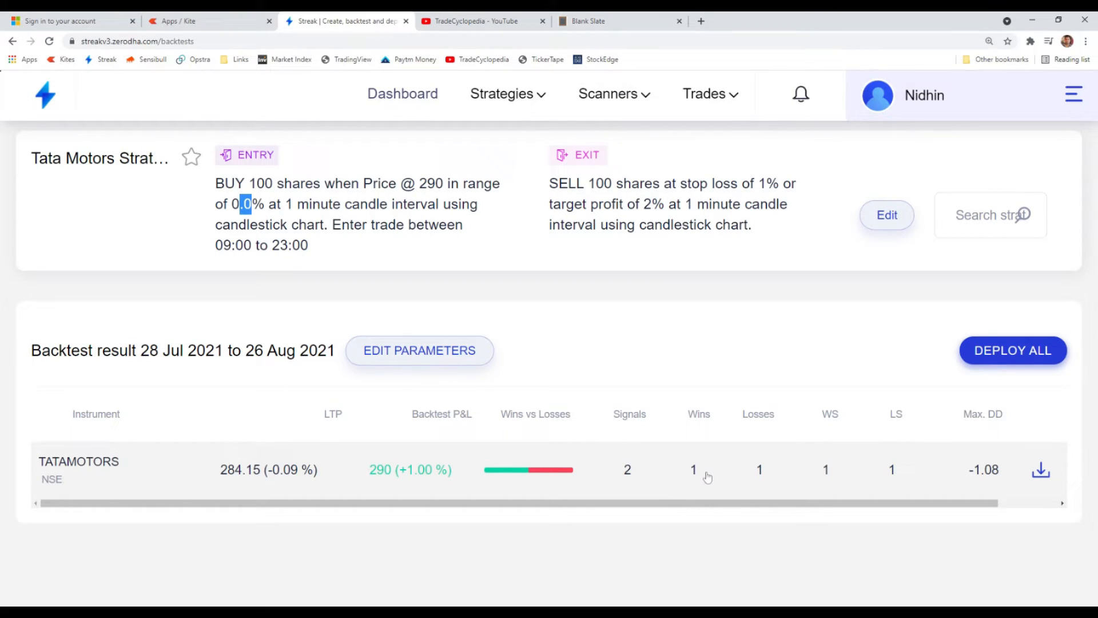
pyautogui.click(730, 484)
pyautogui.click(728, 480)
pyautogui.click(568, 463)
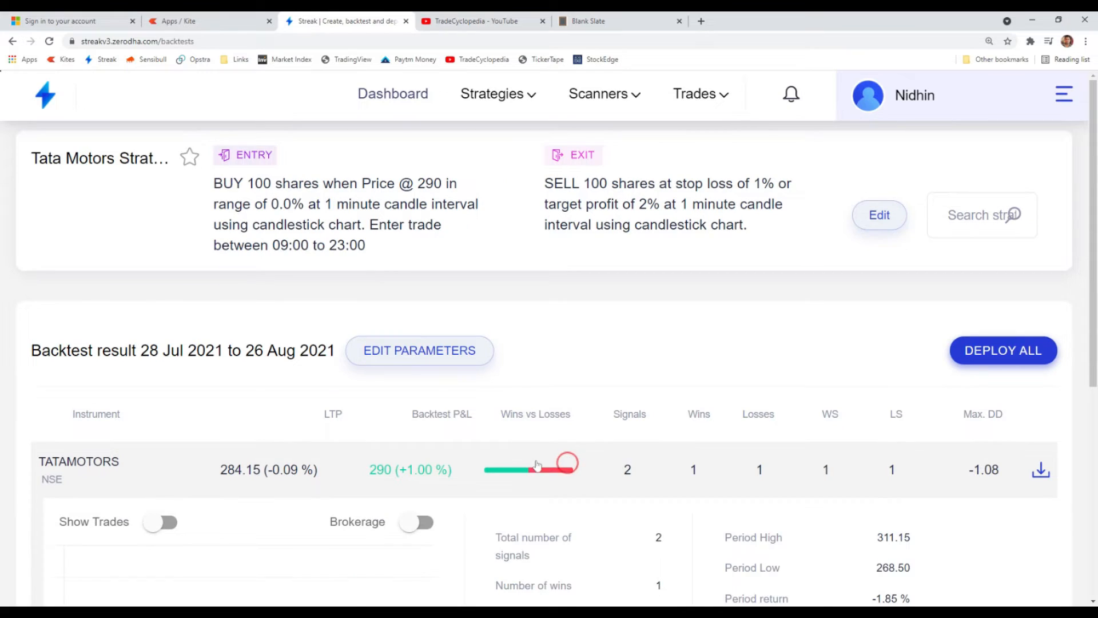
pyautogui.scroll(-6, 538, 465)
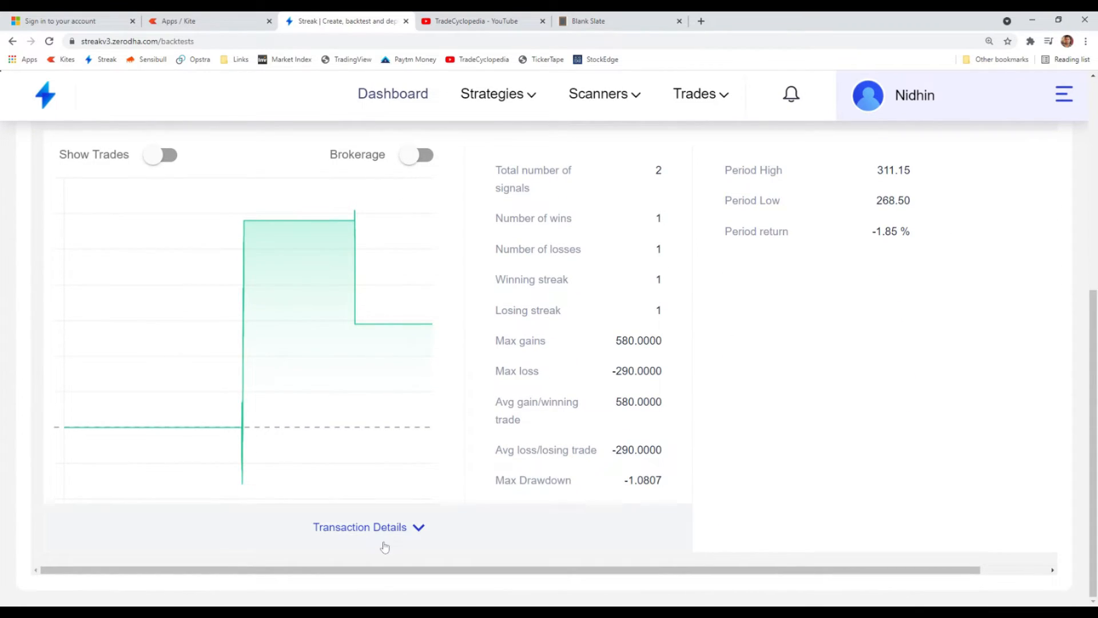
pyautogui.click(389, 527)
pyautogui.scroll(-3, 200, 445)
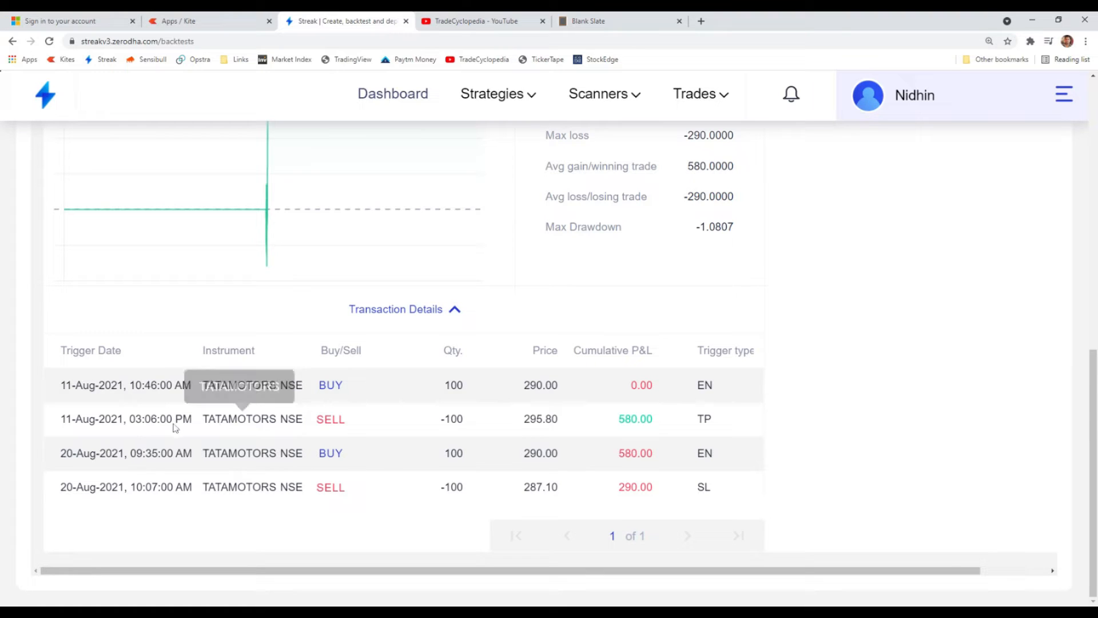
pyautogui.click(147, 419)
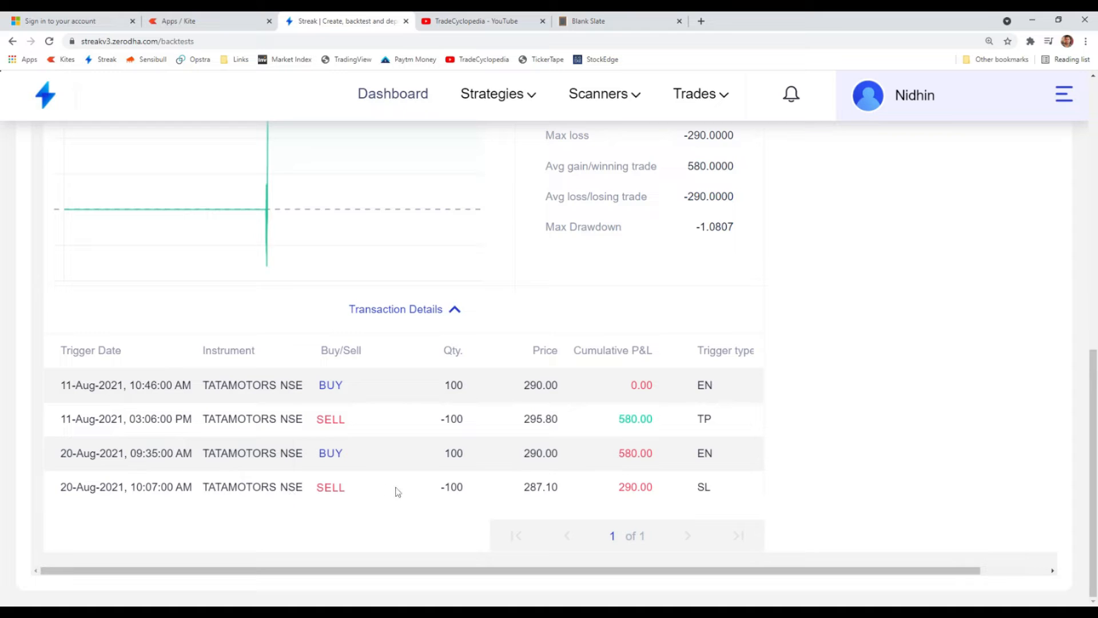
# - Include brokerage in the TATAMOTORS backtest result and collapse the result's details
pyautogui.scroll(7, 629, 502)
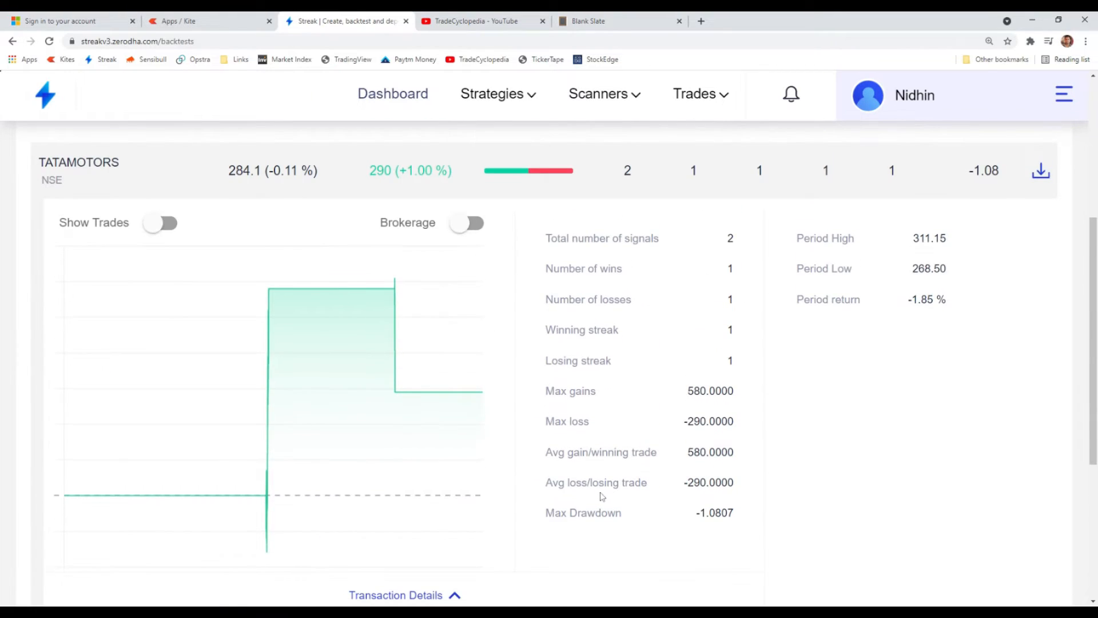
pyautogui.scroll(1, 408, 267)
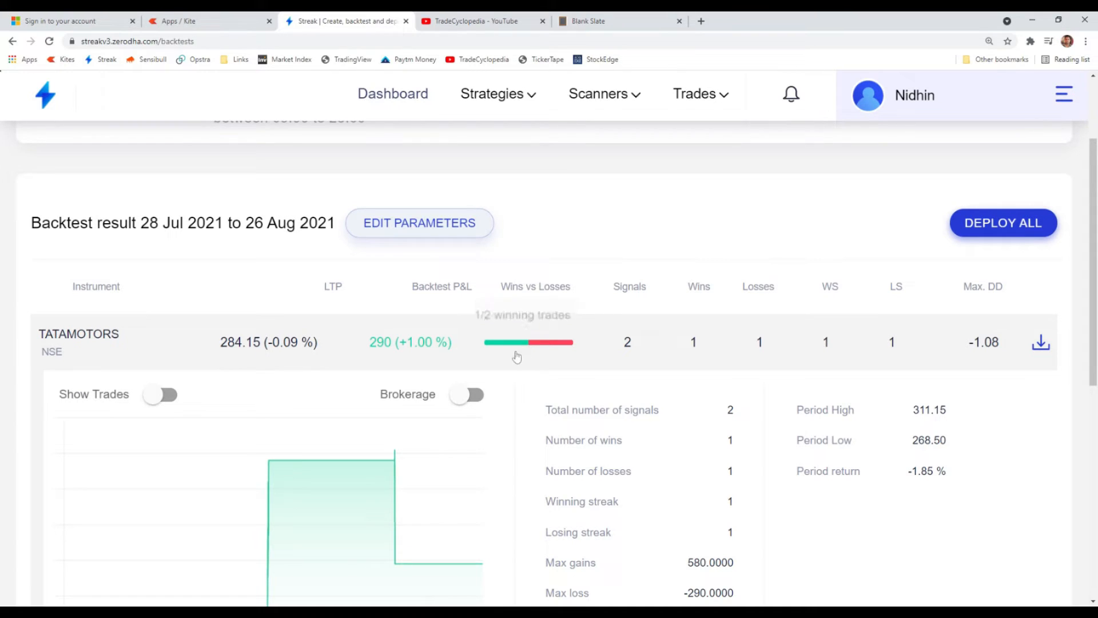
pyautogui.moveTo(474, 400)
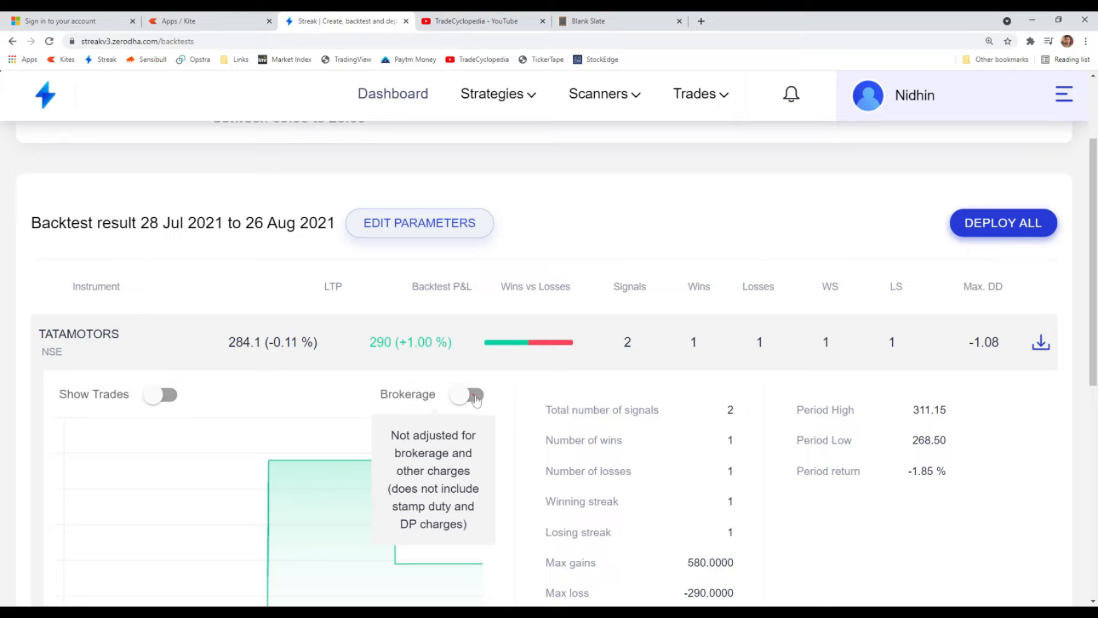
pyautogui.click(474, 399)
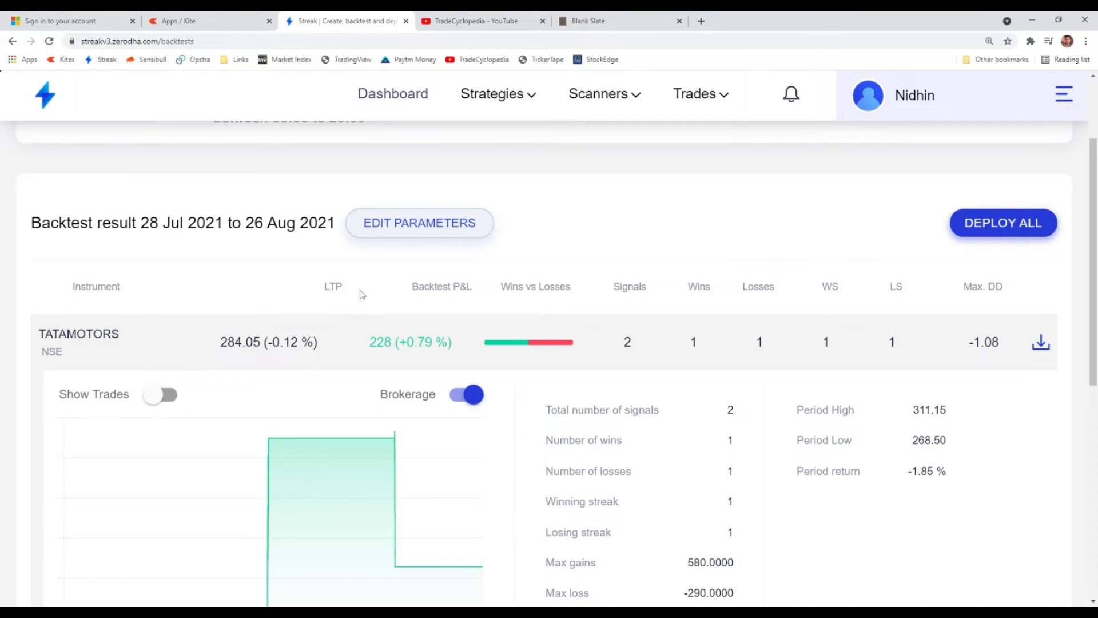
pyautogui.click(349, 358)
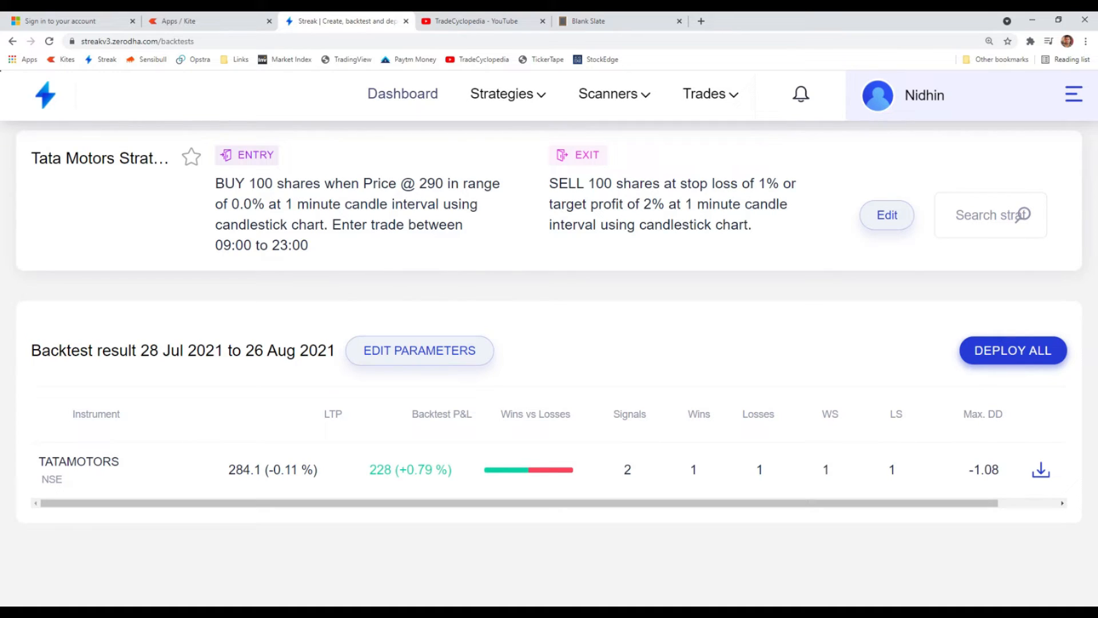
# - Examine the strategy's entry price, entry range and stop loss exit condition in its summary
pyautogui.moveTo(230, 204); pyautogui.dragTo(264, 204)
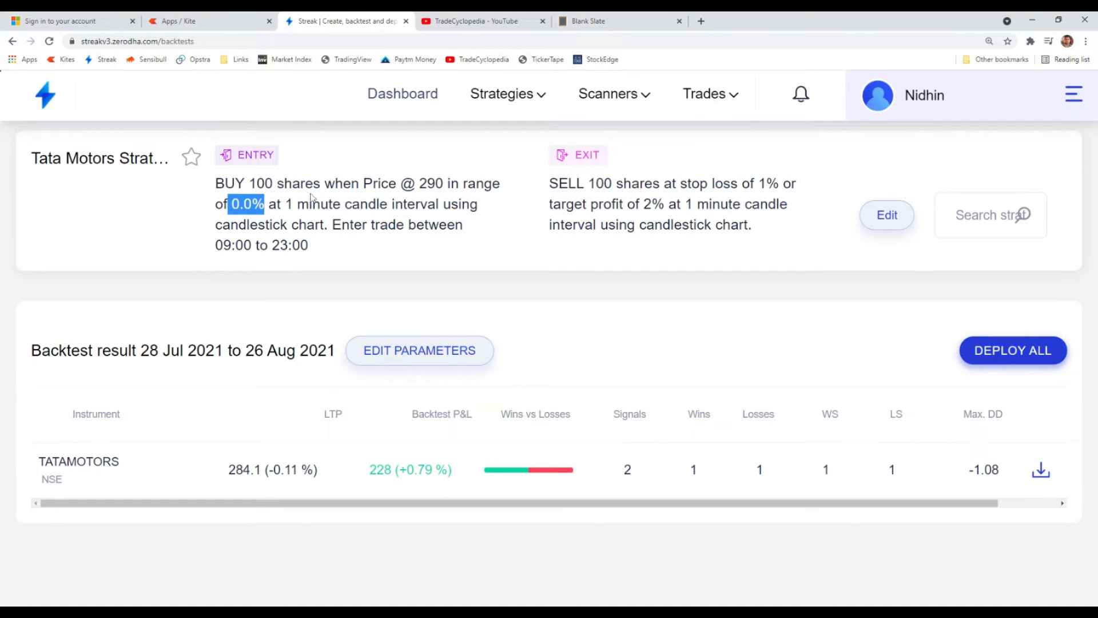
pyautogui.moveTo(421, 183)
pyautogui.mouseDown()
pyautogui.moveTo(449, 184)
pyautogui.moveTo(439, 184)
pyautogui.mouseUp()
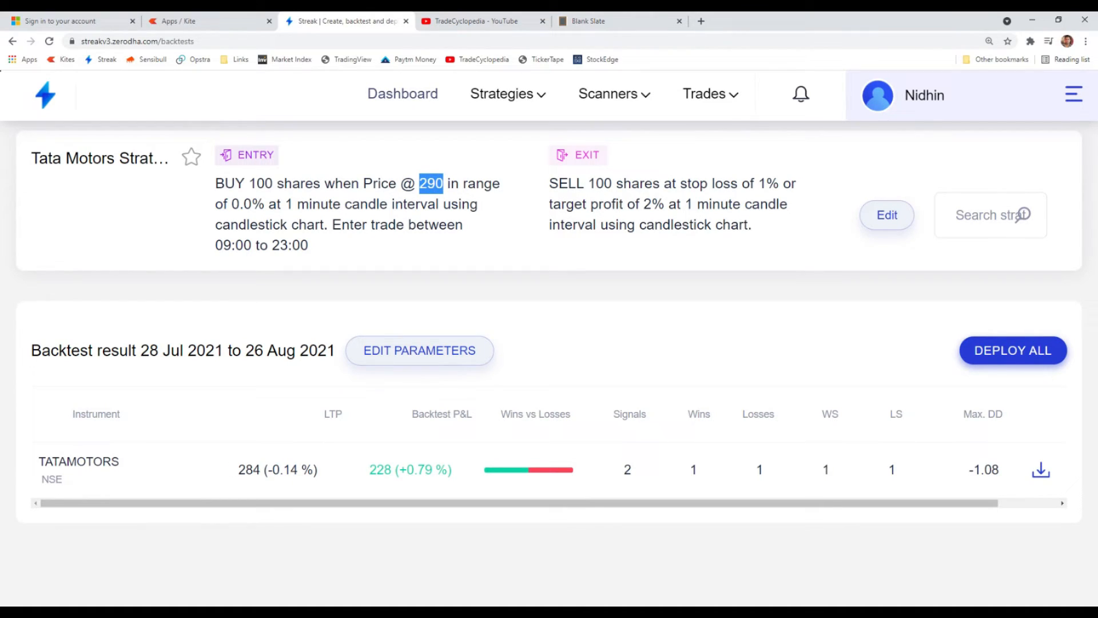
pyautogui.click(437, 184)
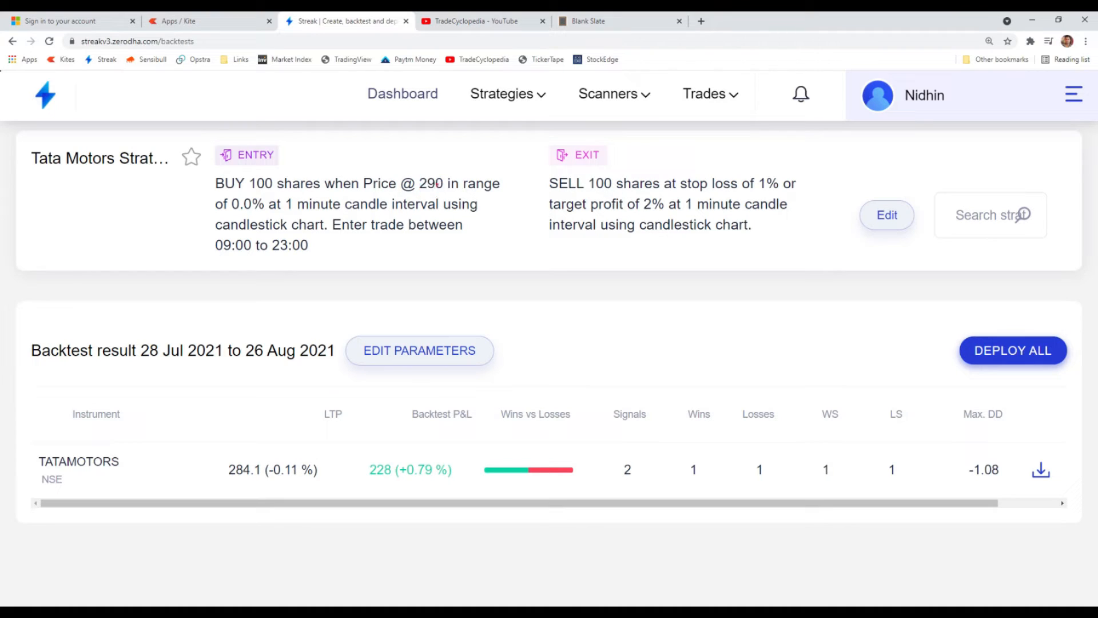
pyautogui.moveTo(419, 184); pyautogui.dragTo(441, 183)
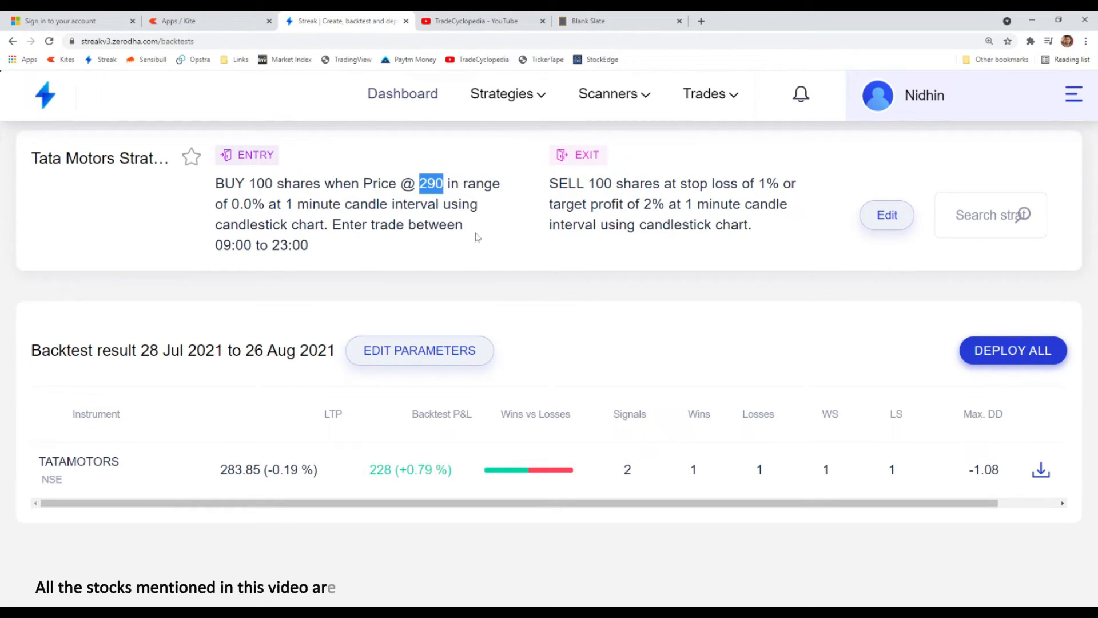
pyautogui.click(555, 247)
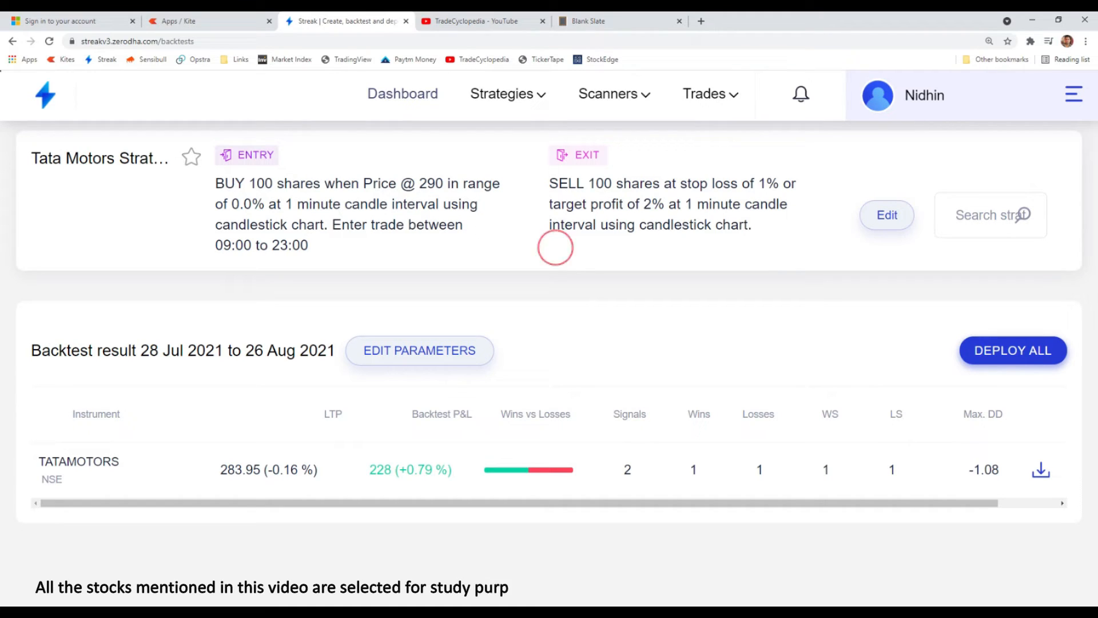
pyautogui.moveTo(559, 184); pyautogui.dragTo(766, 184)
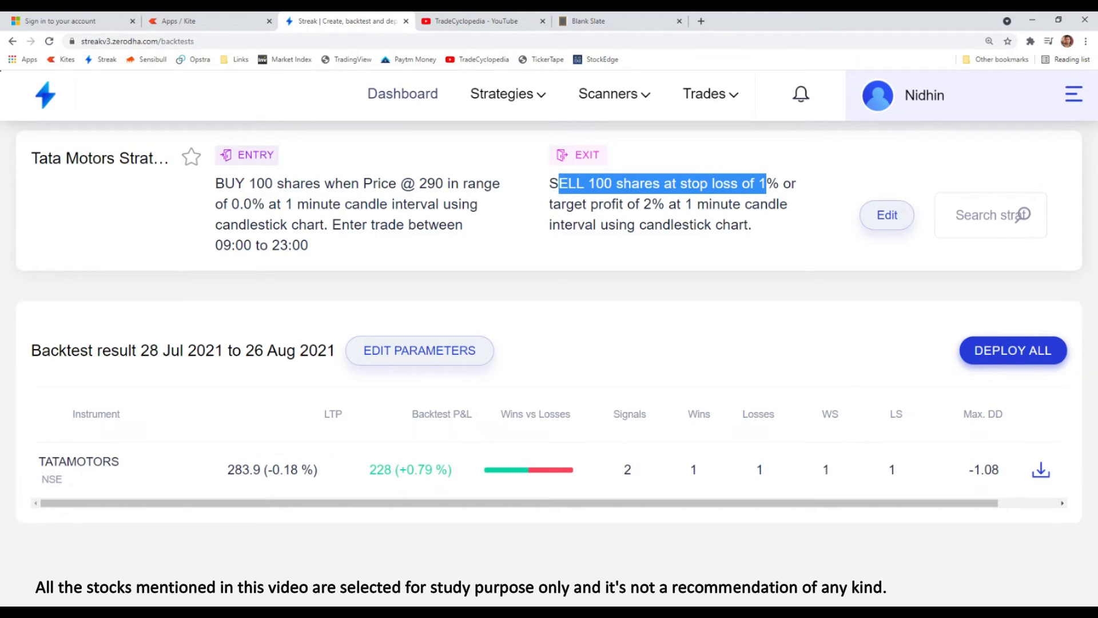
# - Open the deployment settings for the backtested strategy and enter a quantity of 100
pyautogui.click(985, 355)
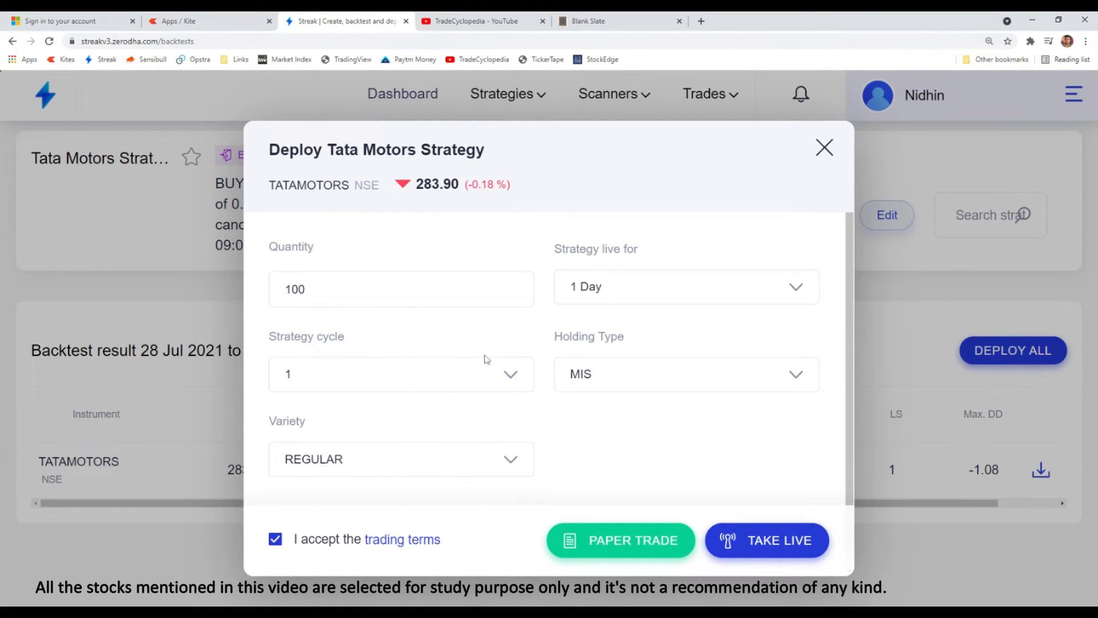
pyautogui.moveTo(311, 290); pyautogui.dragTo(292, 290)
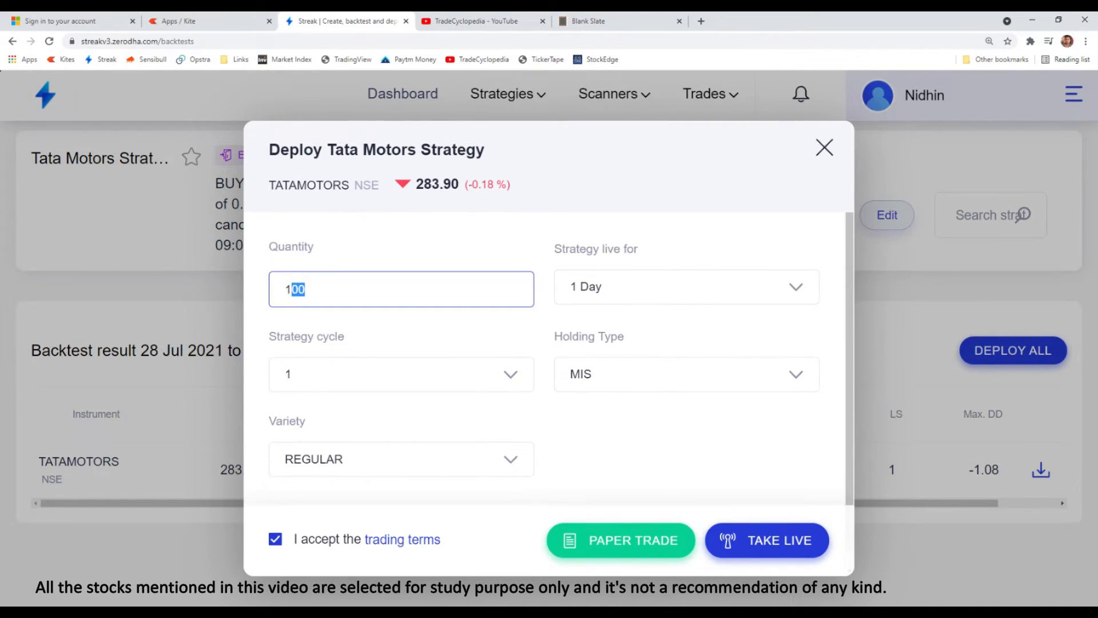
pyautogui.press('BackSpace')
pyautogui.press('BackSpace')
pyautogui.write('222')
pyautogui.press('BackSpace')
pyautogui.press('BackSpace')
pyautogui.press('BackSpace')
pyautogui.write('100')
pyautogui.click(650, 297)
pyautogui.click(651, 298)
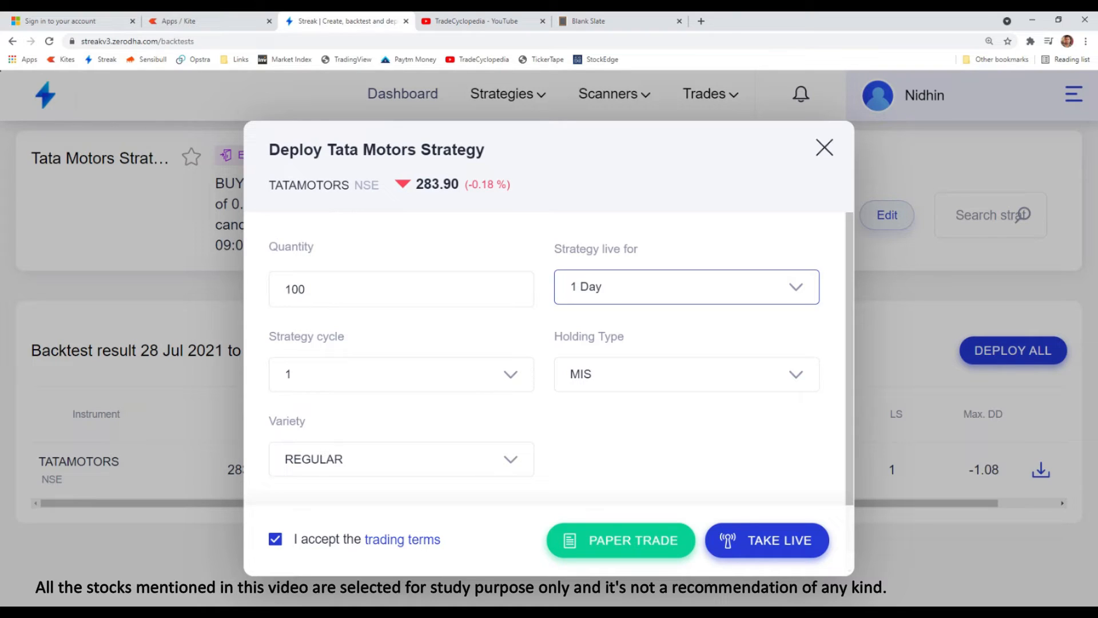
# - Try 3 Days and 1 Week as the period for which the strategy stays live
pyautogui.moveTo(425, 184); pyautogui.dragTo(459, 183)
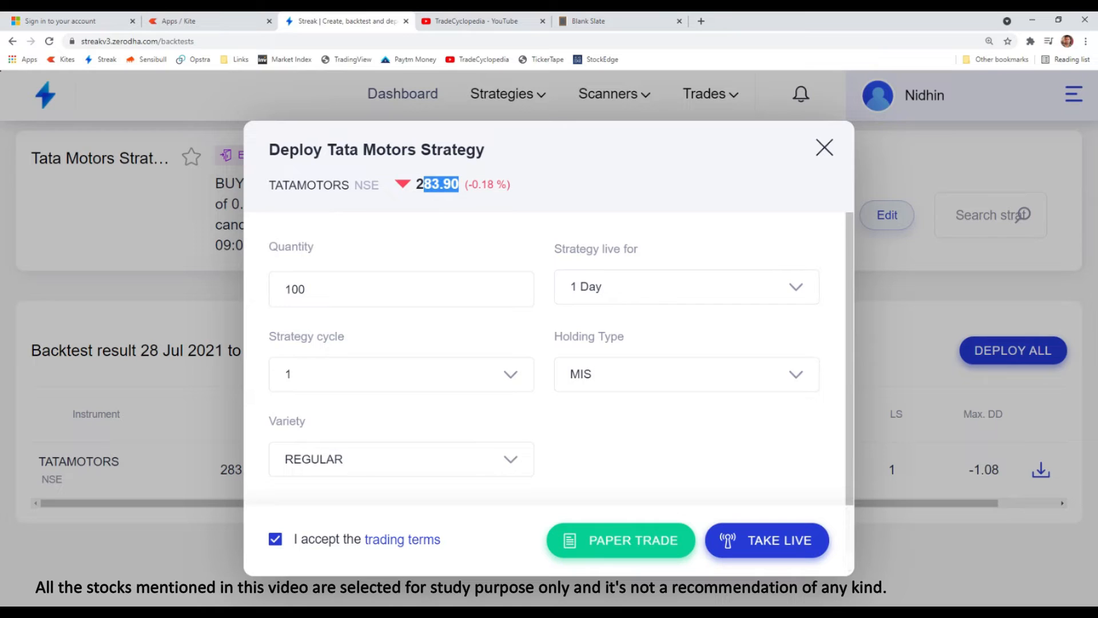
pyautogui.click(627, 294)
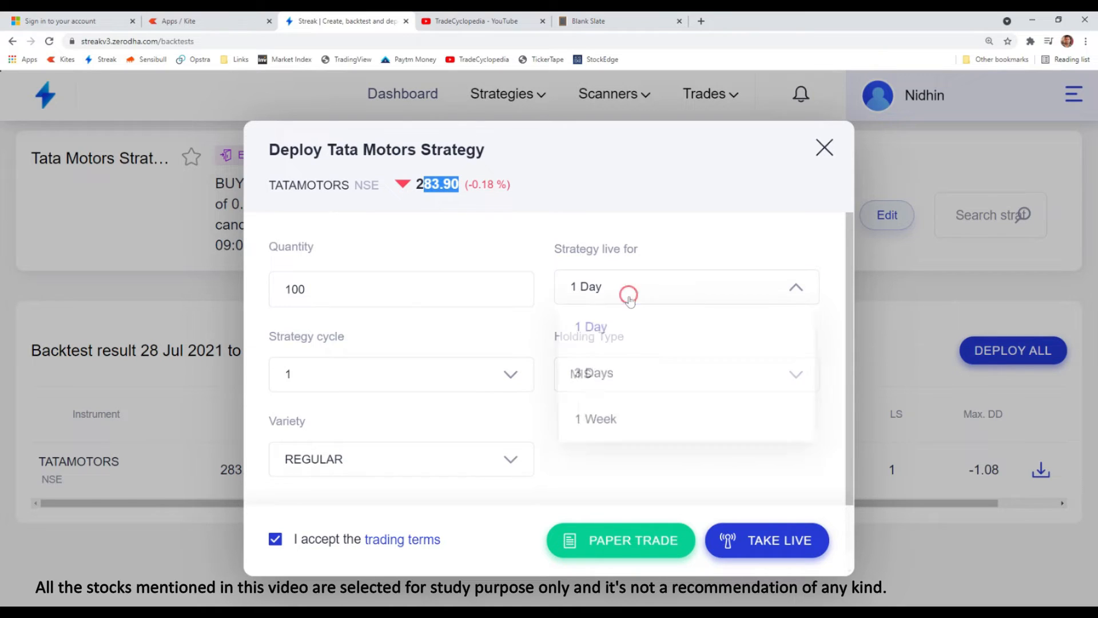
pyautogui.click(593, 378)
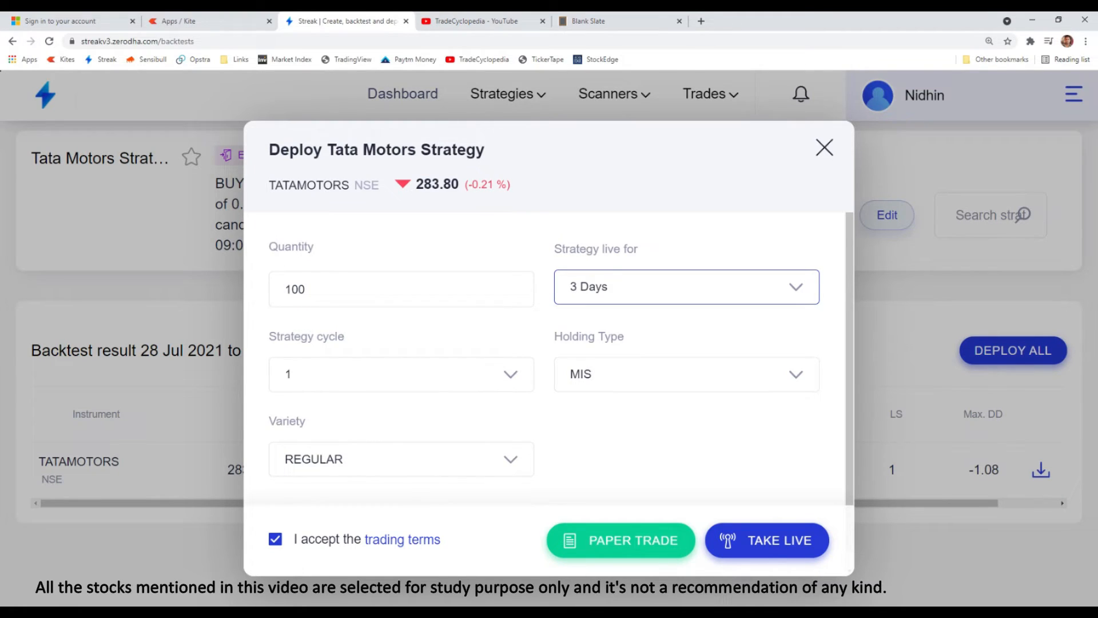
pyautogui.click(636, 291)
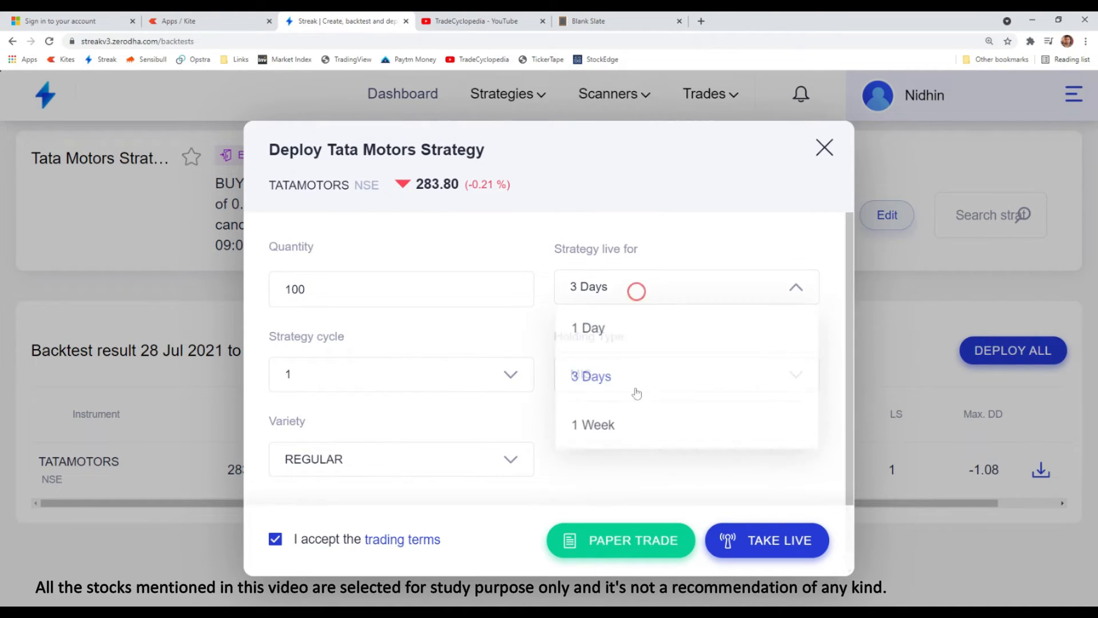
pyautogui.click(602, 433)
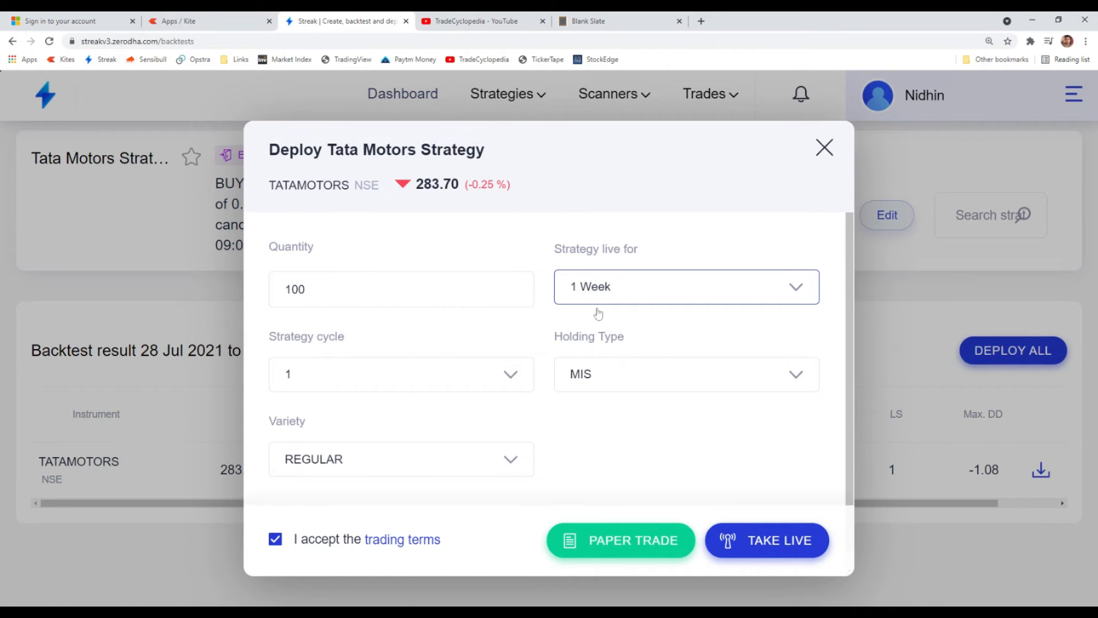
# - Choose a strategy cycle of 1 and set the live period to 1 Day
pyautogui.click(507, 385)
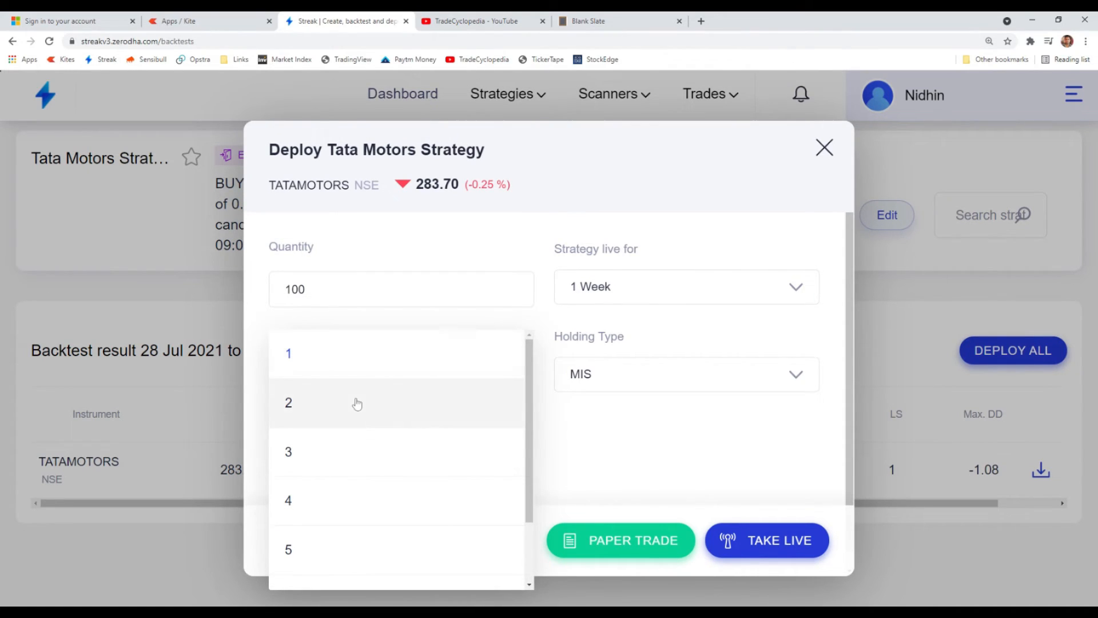
pyautogui.click(346, 357)
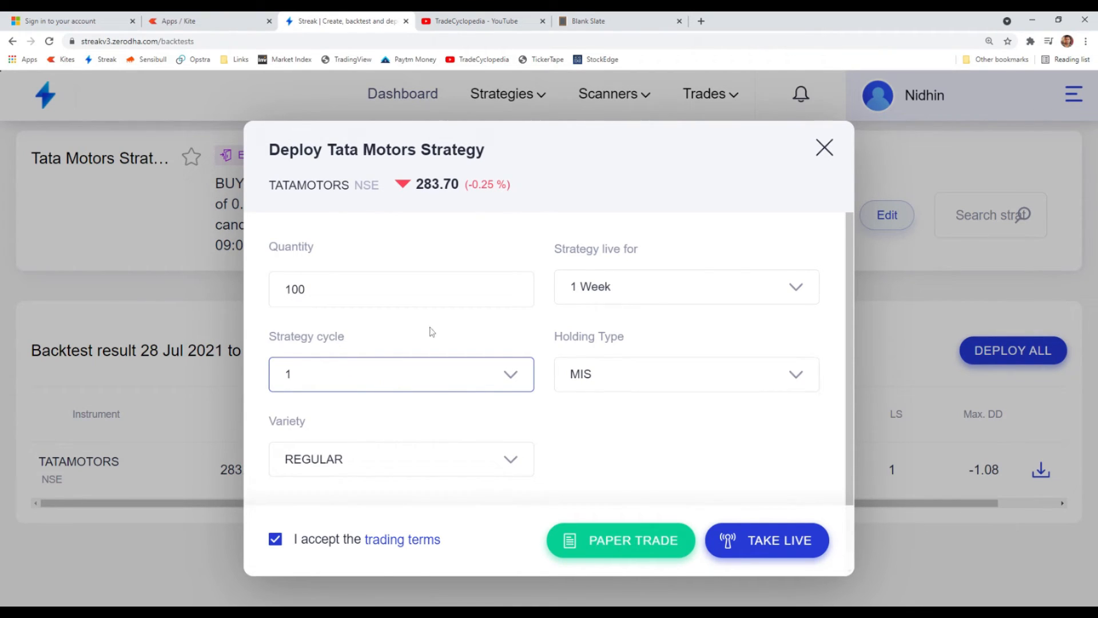
pyautogui.click(663, 294)
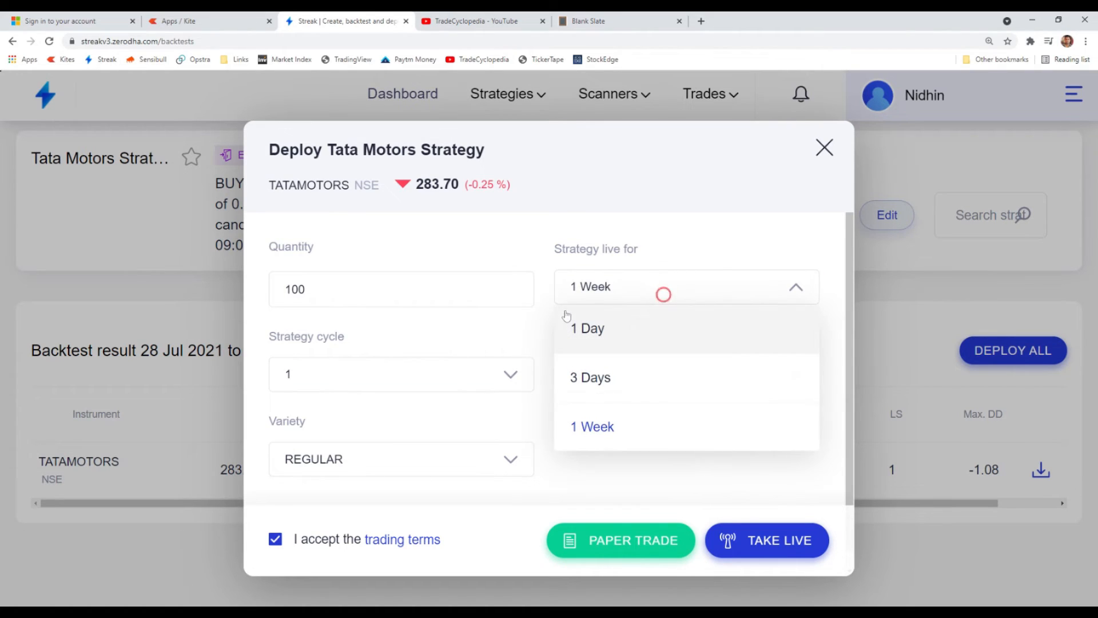
pyautogui.click(598, 340)
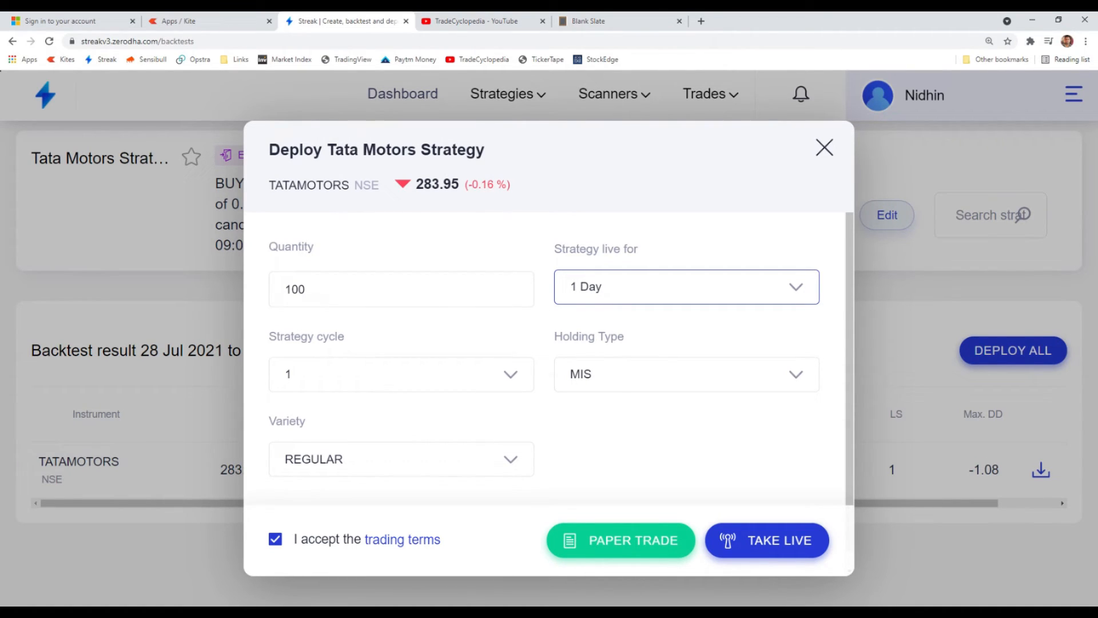
# - Set the strategy cycle to 10 and the strategy's live period to 1 Week
pyautogui.click(368, 385)
pyautogui.click(305, 408)
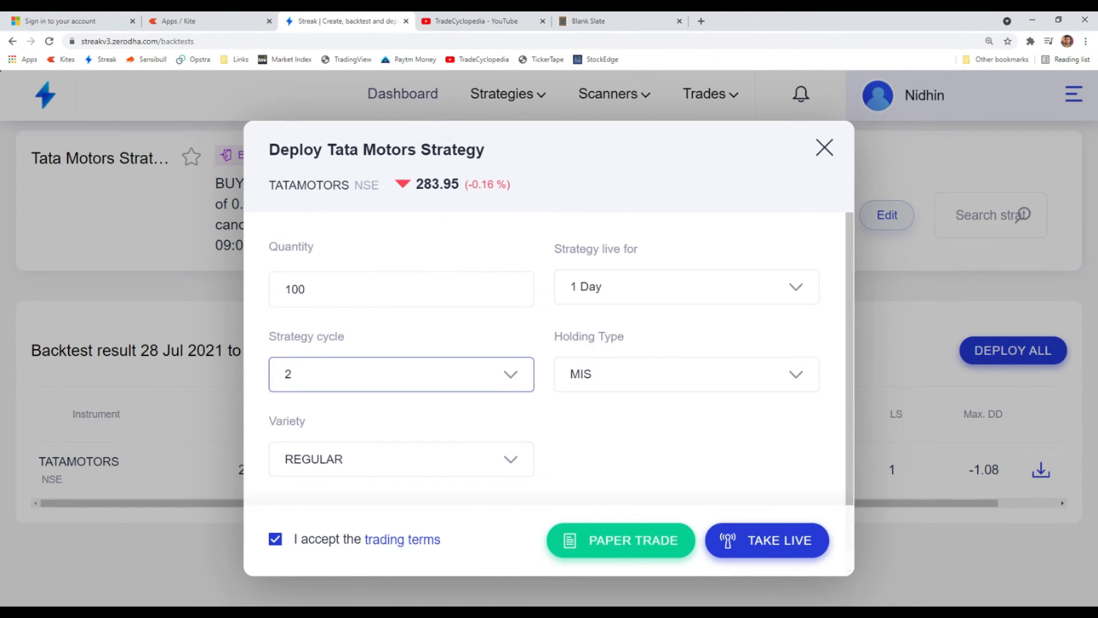
pyautogui.click(405, 375)
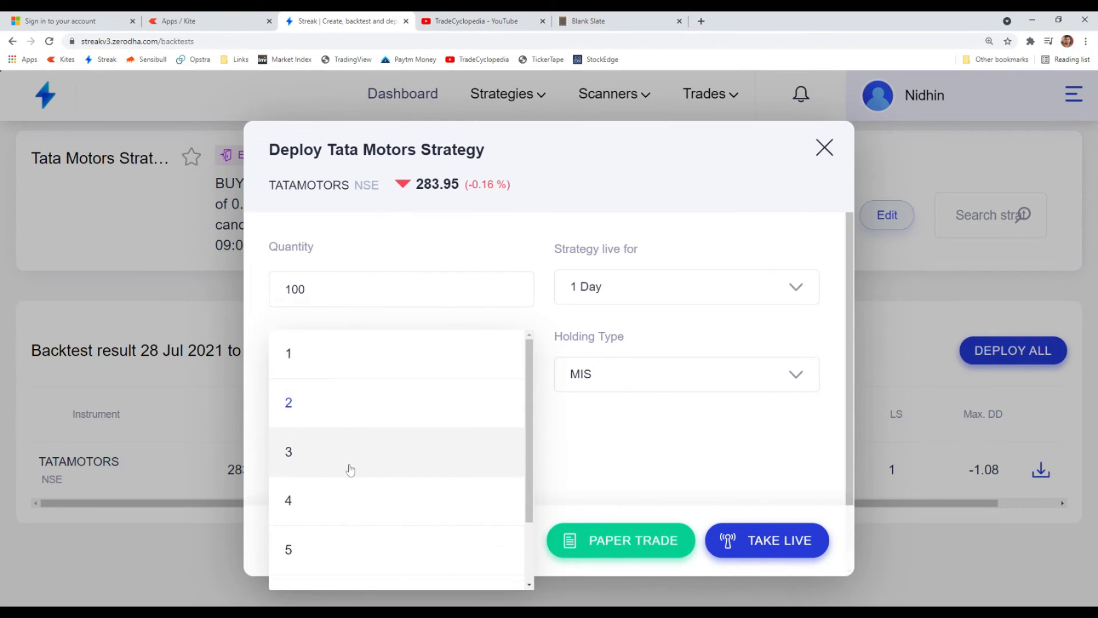
pyautogui.scroll(-2, 351, 470)
pyautogui.click(307, 526)
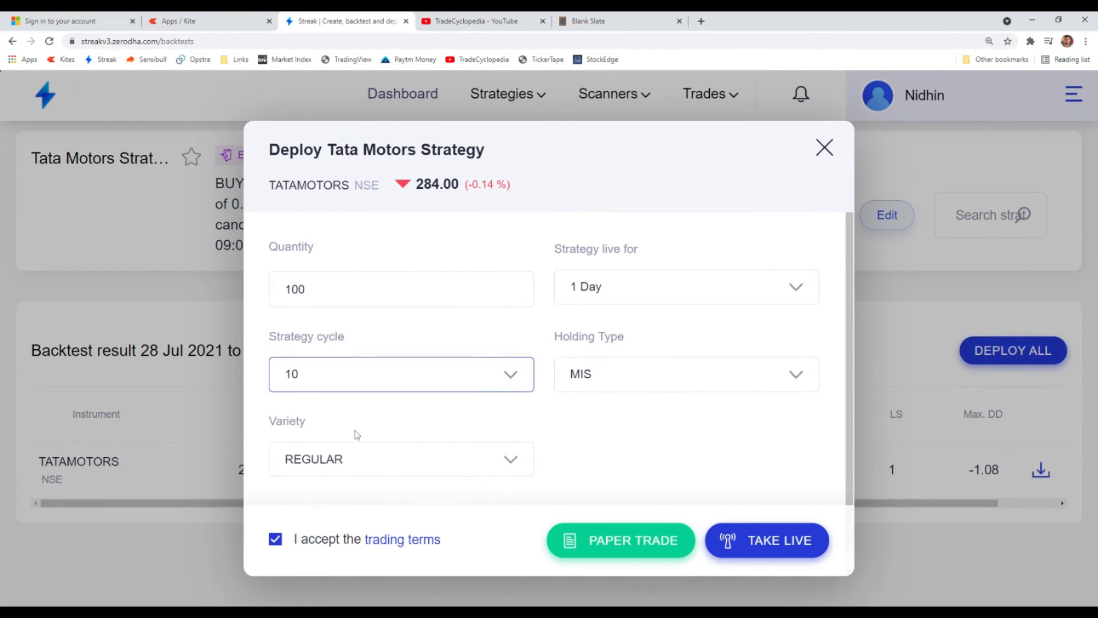
pyautogui.click(607, 288)
pyautogui.click(604, 440)
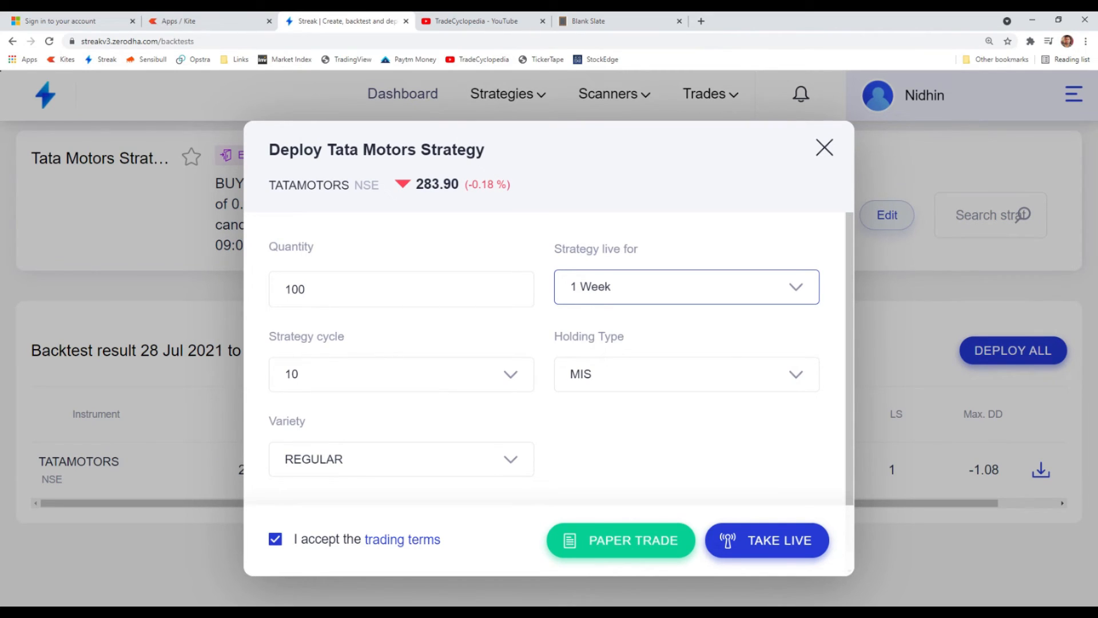
# - Choose MIS as the holding type and REGULAR as the variety, and take the Tata Motors Strategy live
pyautogui.click(659, 385)
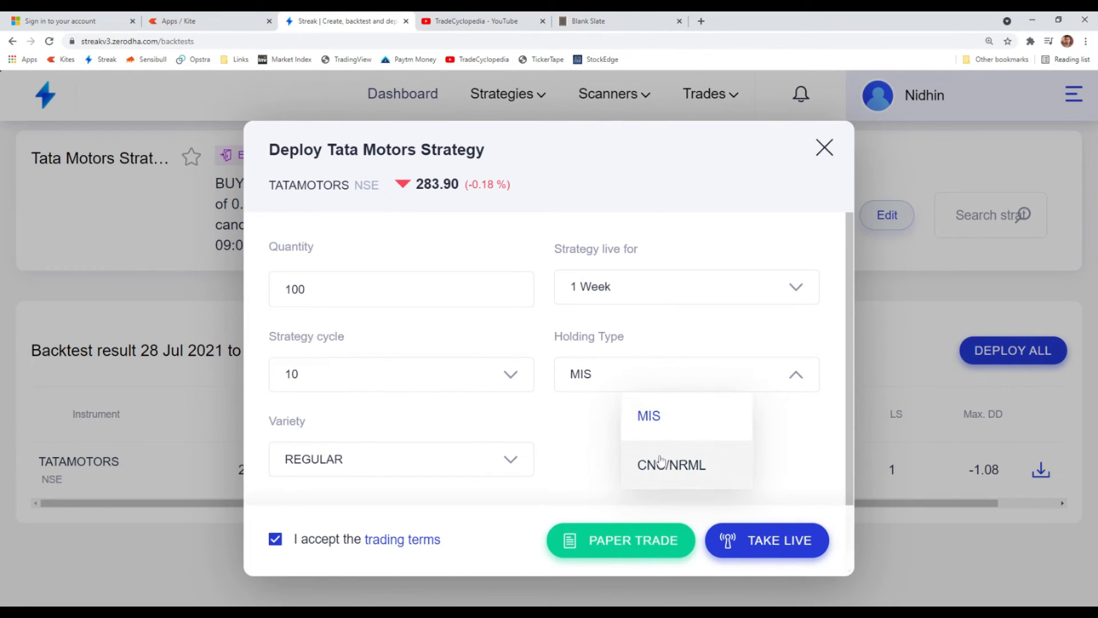
pyautogui.click(590, 449)
pyautogui.click(390, 474)
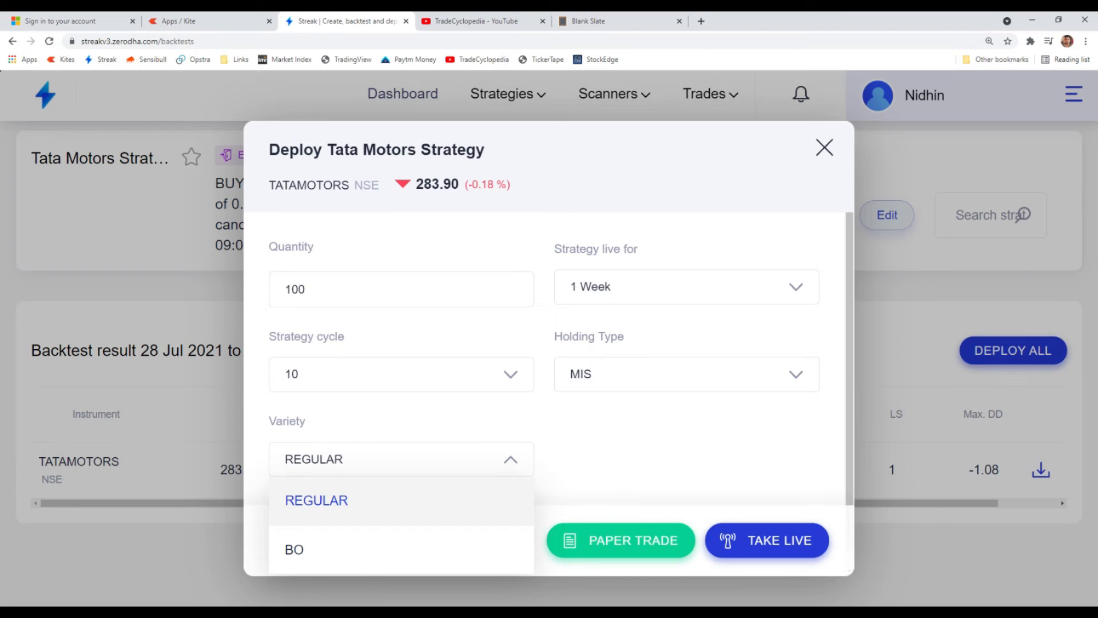
pyautogui.click(375, 503)
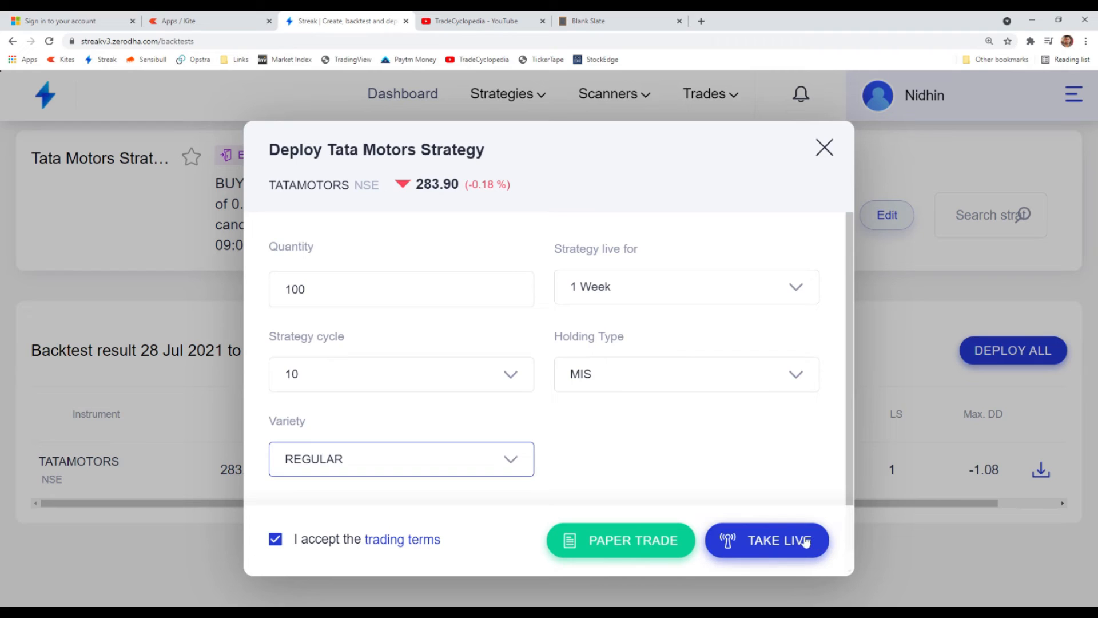
pyautogui.click(773, 543)
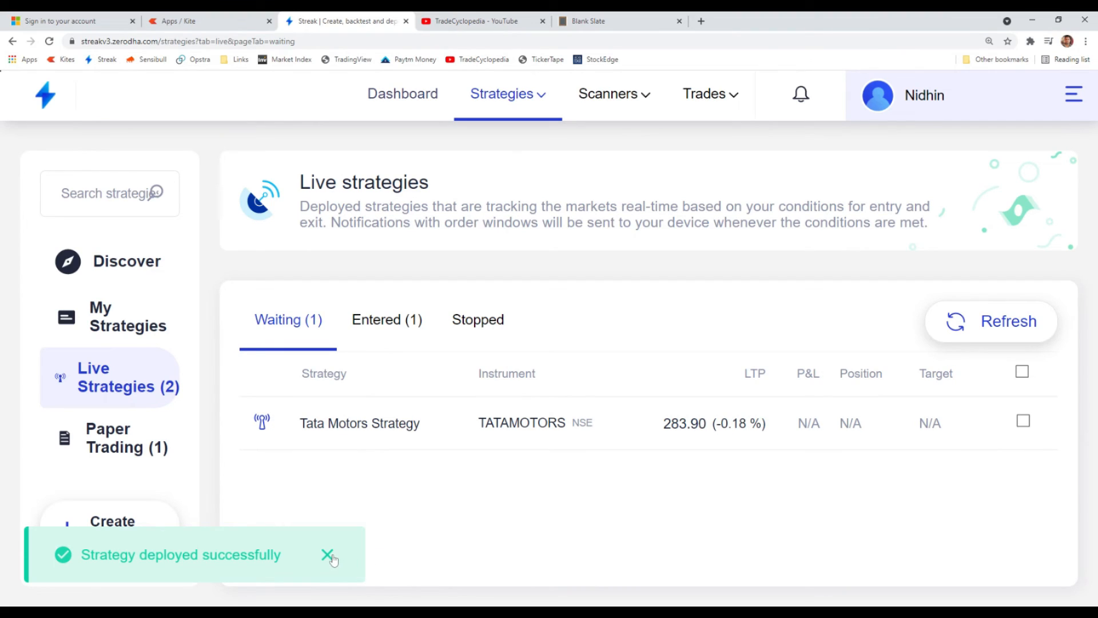
pyautogui.click(328, 555)
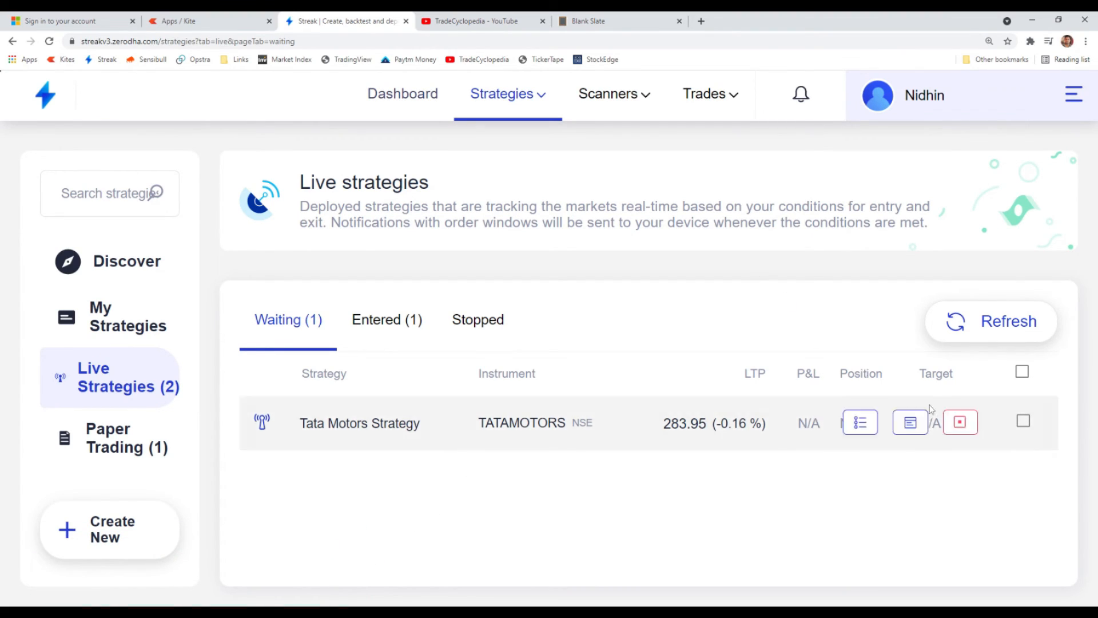
# - Review the entry and exit conditions of the deployed Tata Motors Strategy and close its details
pyautogui.click(911, 424)
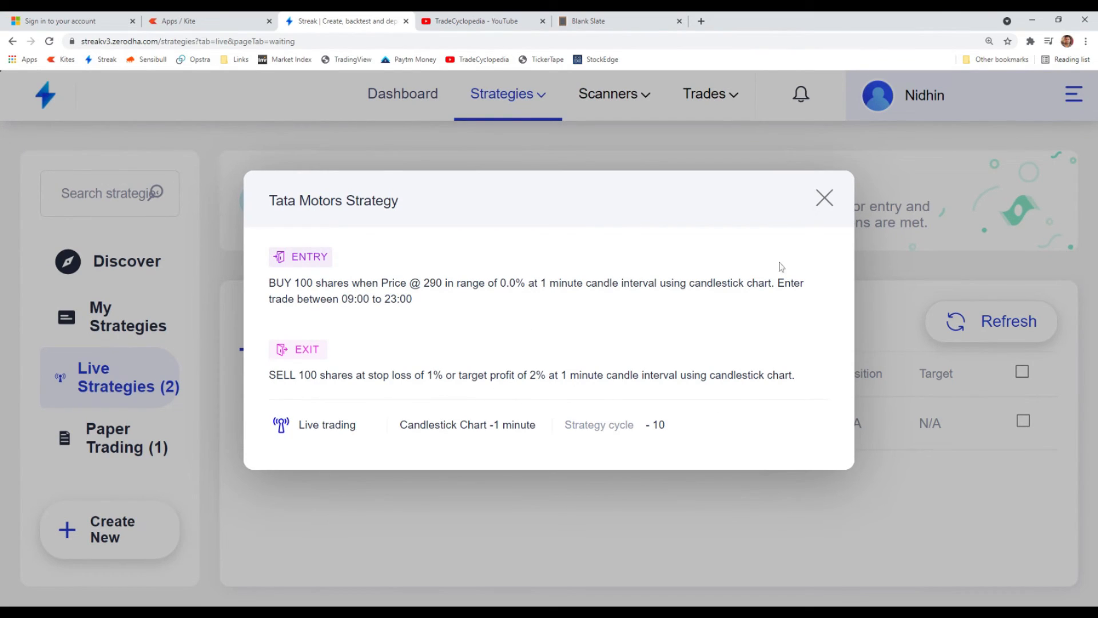
pyautogui.click(825, 201)
pyautogui.moveTo(655, 442)
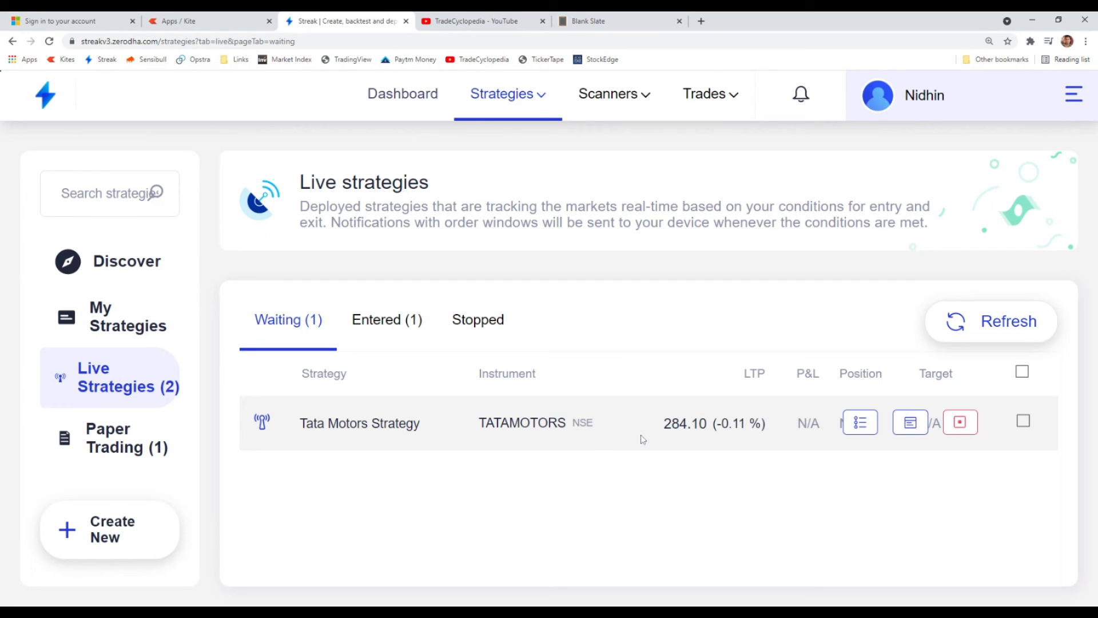
pyautogui.click(691, 438)
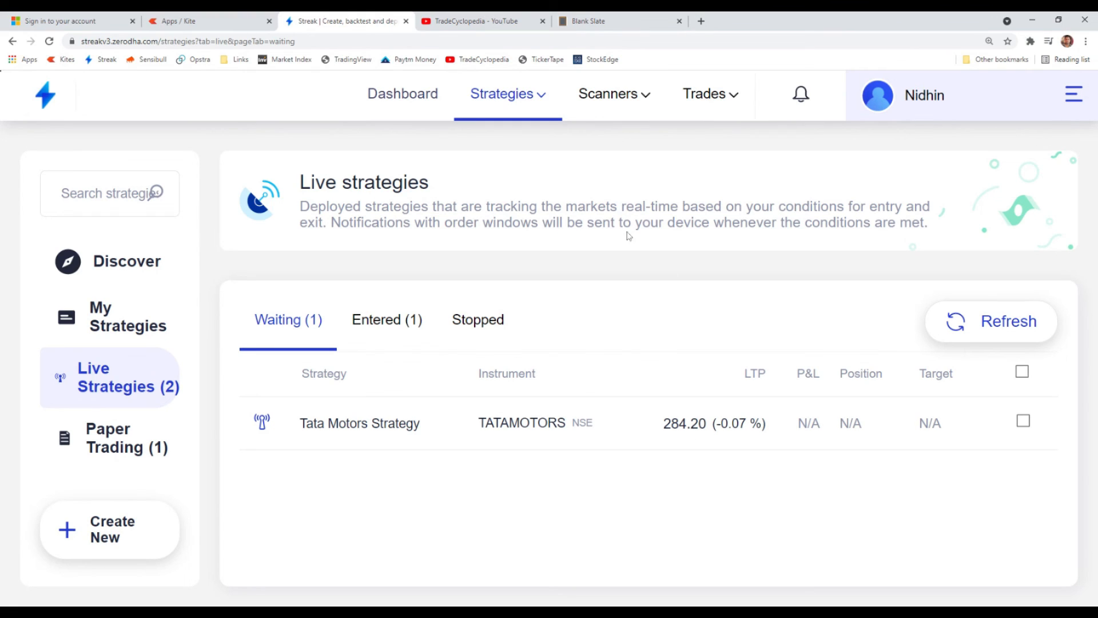
# - Open the Discover scanners page and browse the Candle Patterns, Webinar Scanners, Bullish and Intraday Bullish scanner groups
pyautogui.click(607, 93)
pyautogui.click(631, 142)
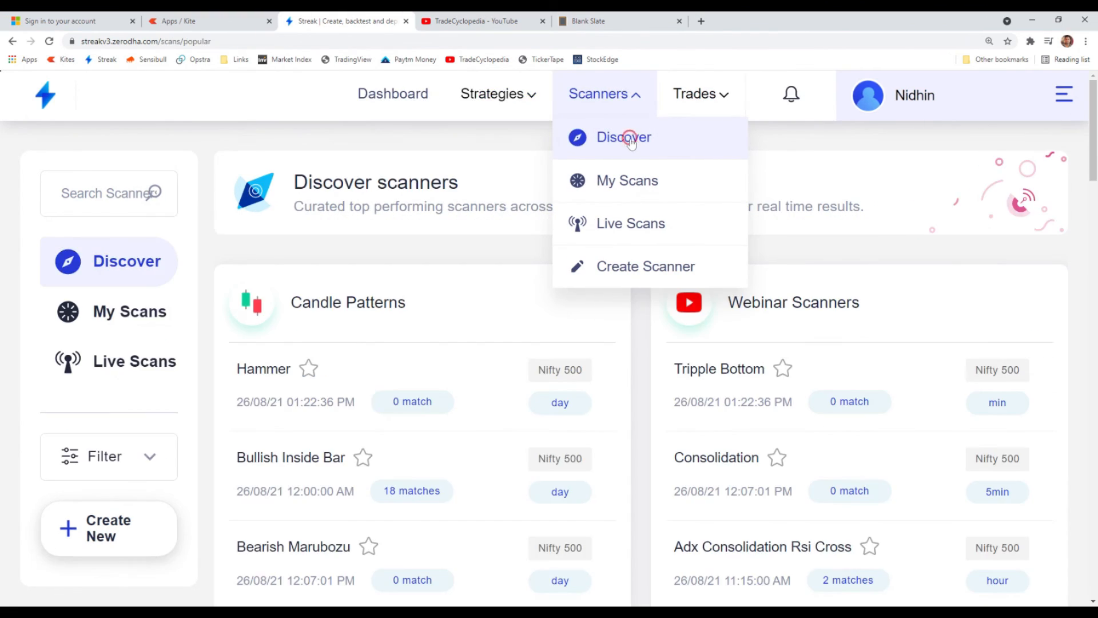
pyautogui.scroll(-1, 372, 378)
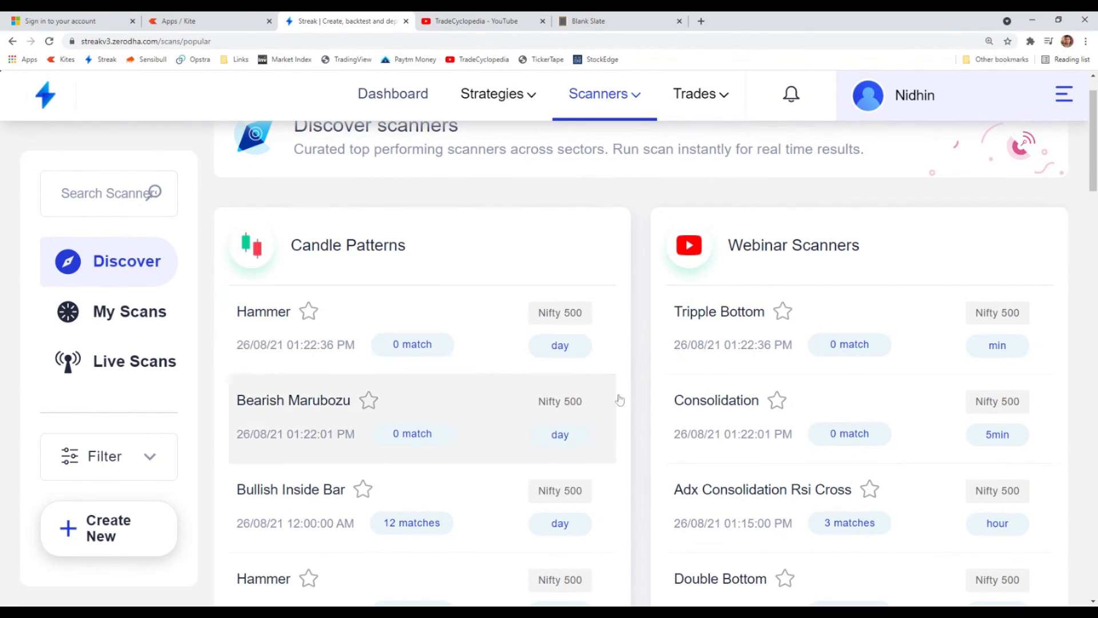
pyautogui.scroll(-4, 363, 403)
pyautogui.scroll(-3, 429, 406)
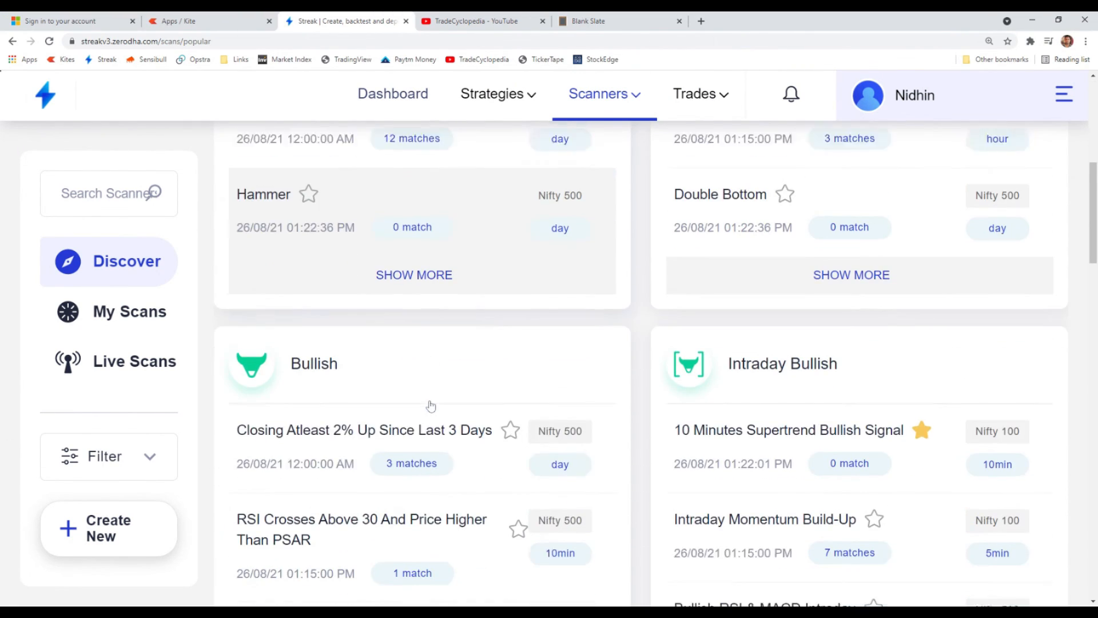
pyautogui.scroll(5, 444, 458)
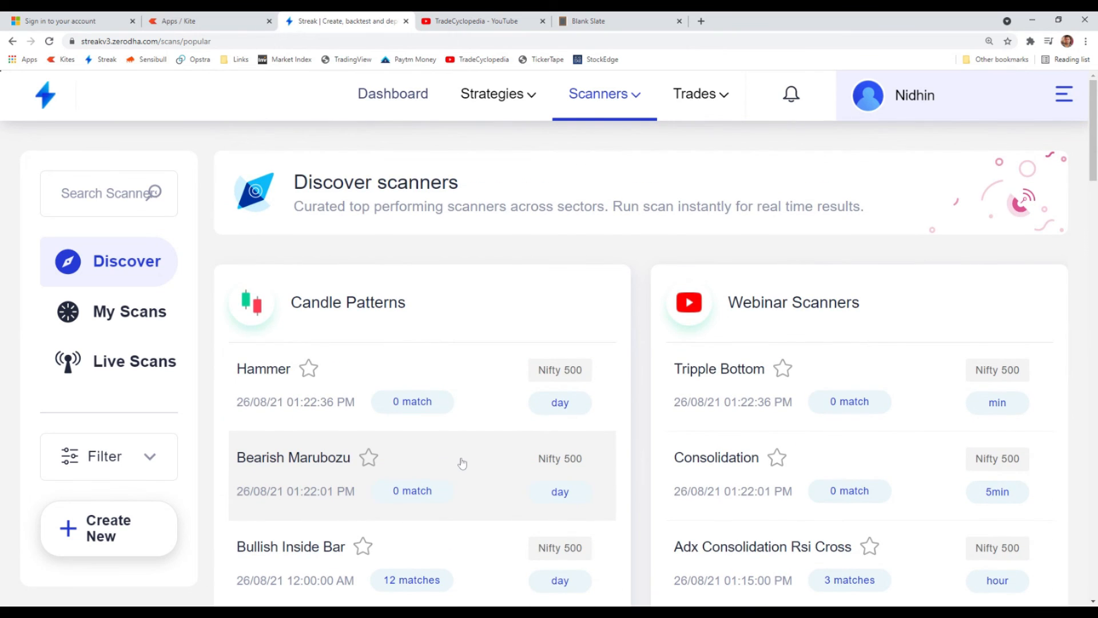
pyautogui.scroll(-2, 434, 376)
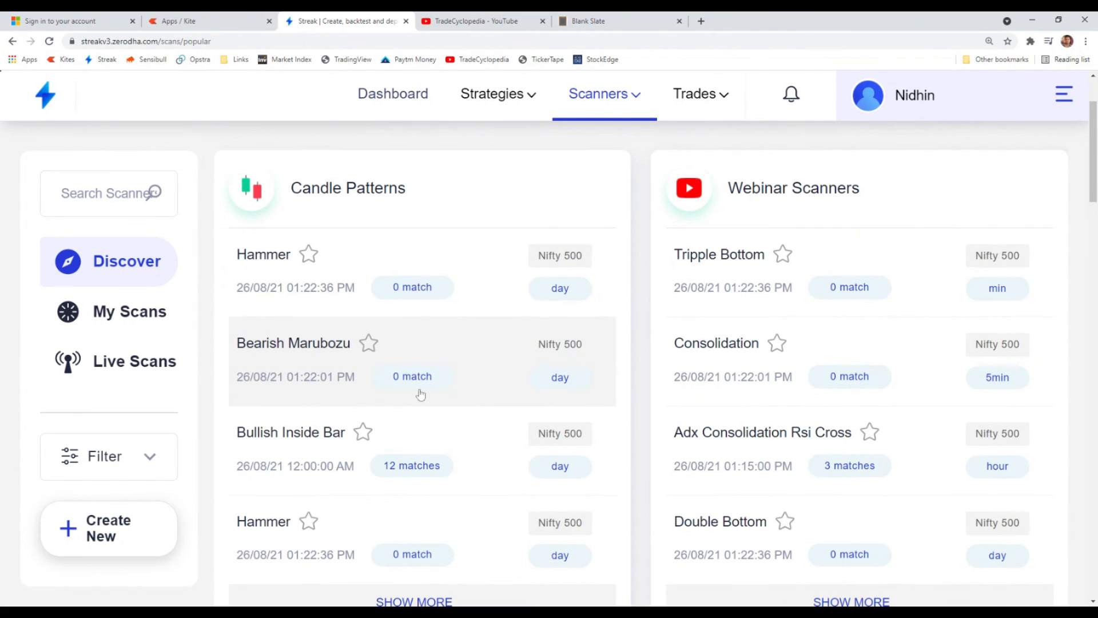
pyautogui.scroll(-1, 738, 346)
pyautogui.scroll(-1, 372, 292)
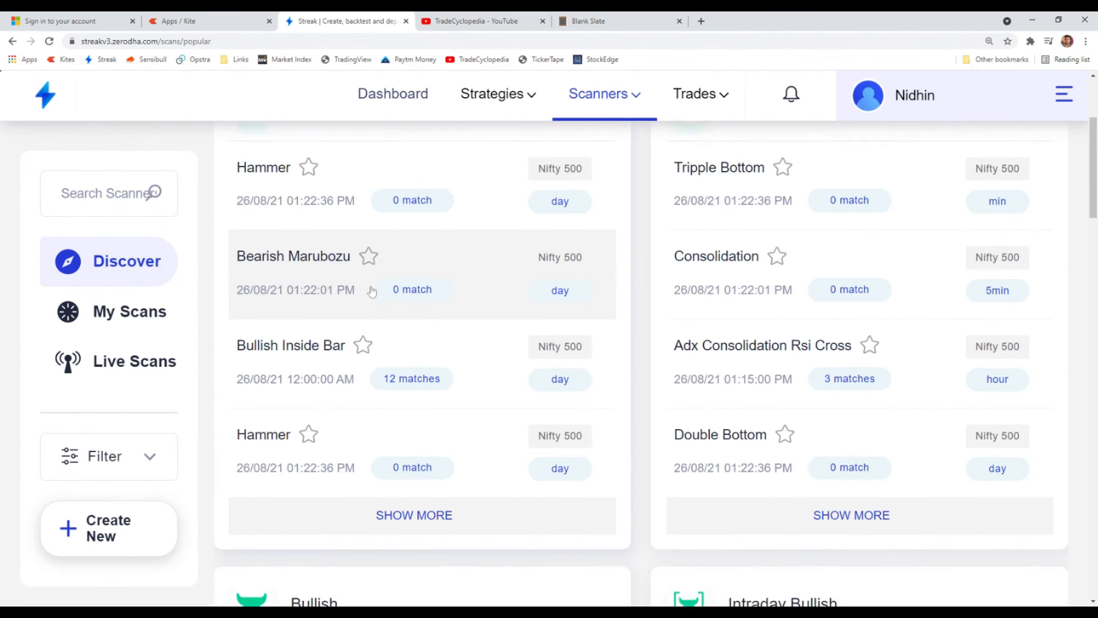
pyautogui.scroll(-5, 401, 426)
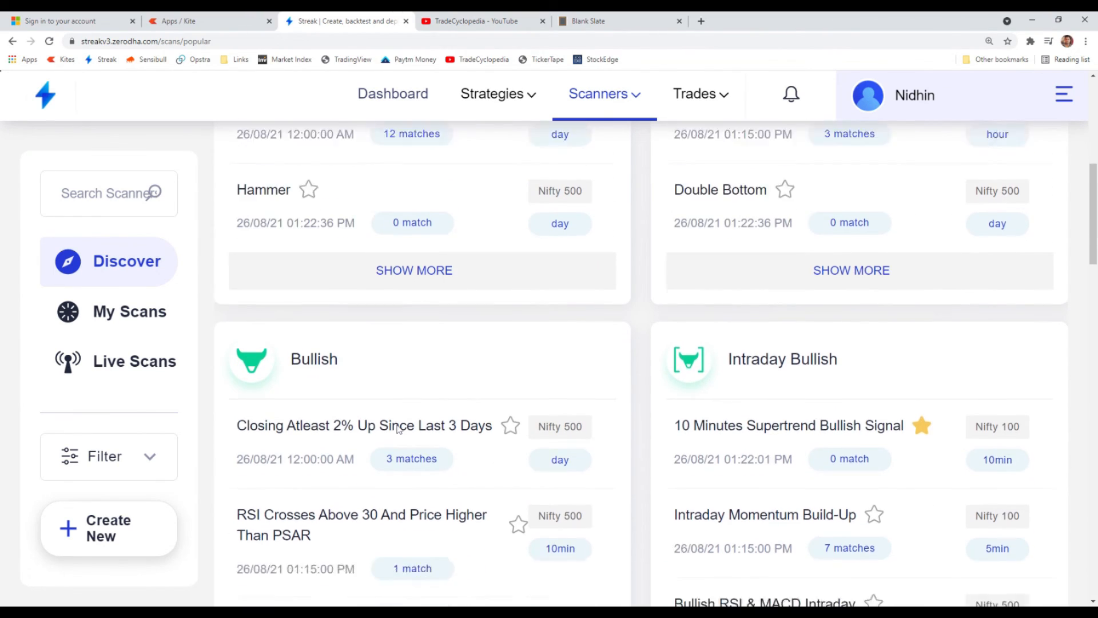
pyautogui.scroll(-2, 842, 422)
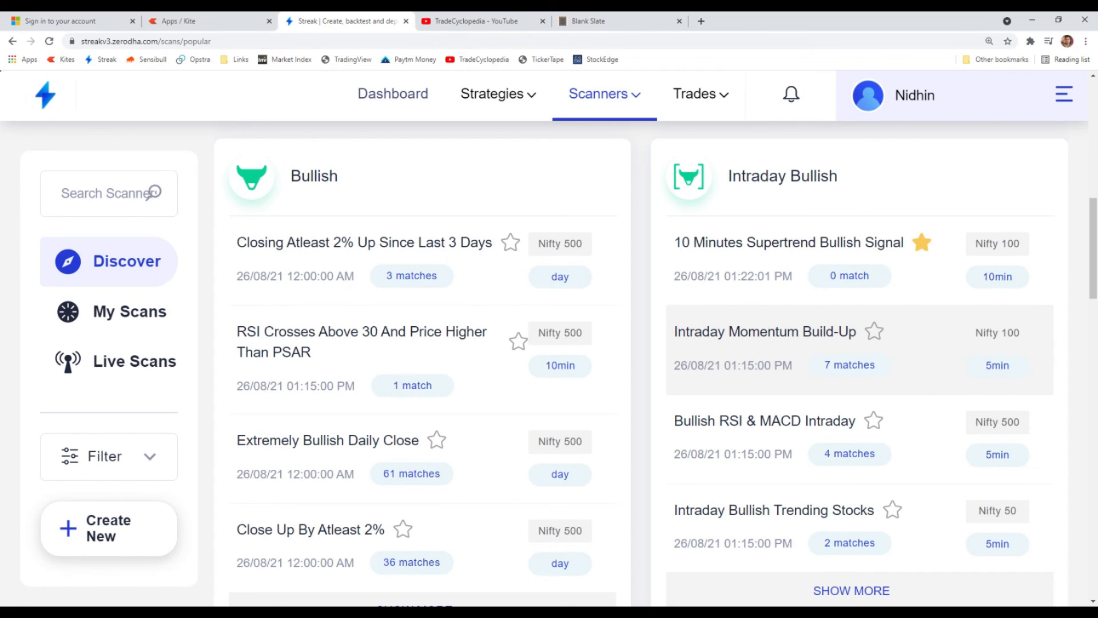
# - Switch to the Blank Slate notes to check Streak's main features, and return to the scanners in Streak
pyautogui.click(589, 20)
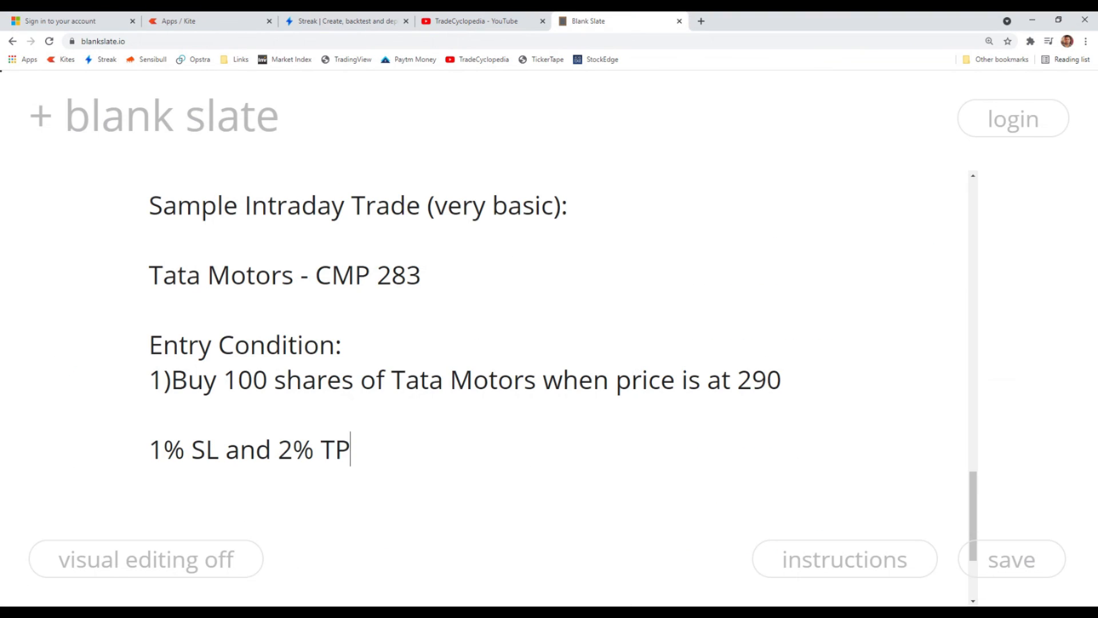
pyautogui.scroll(2, 563, 374)
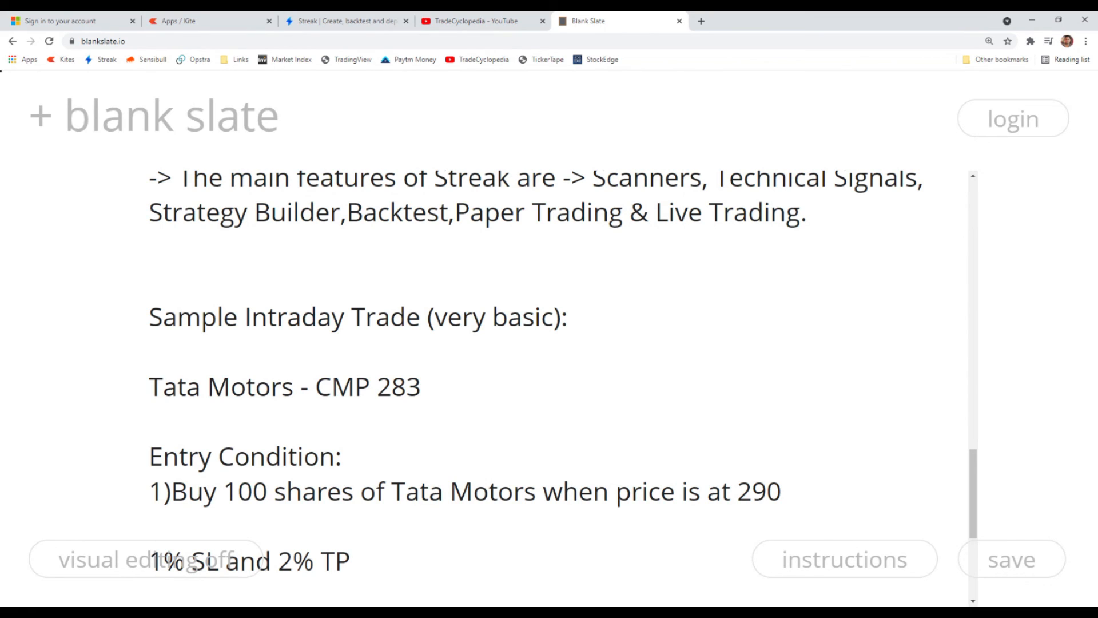
pyautogui.click(330, 22)
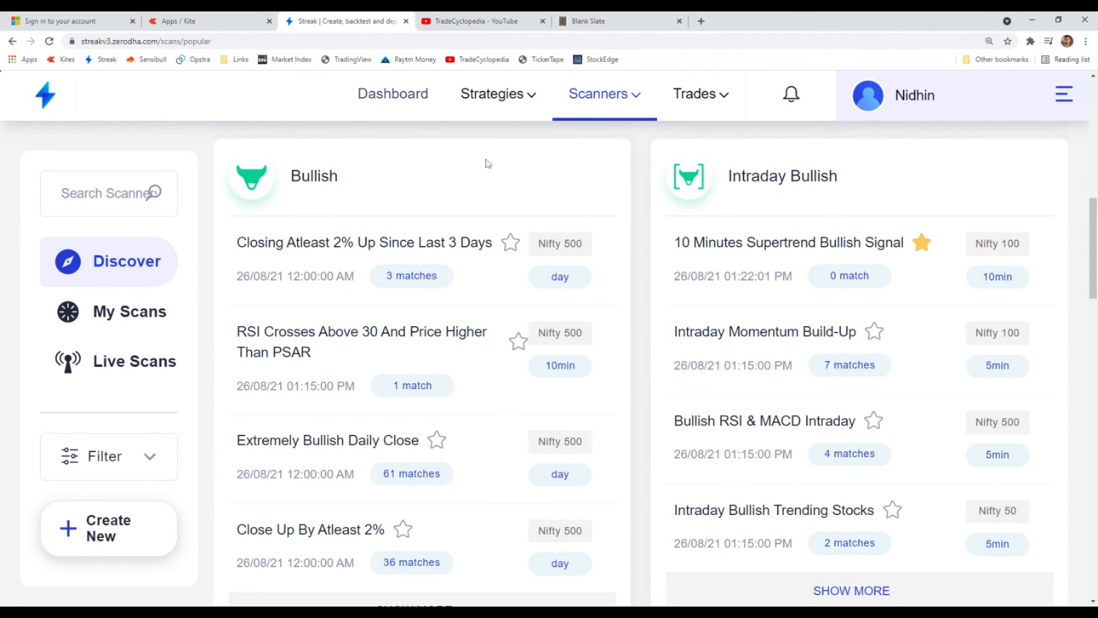
pyautogui.scroll(8, 811, 345)
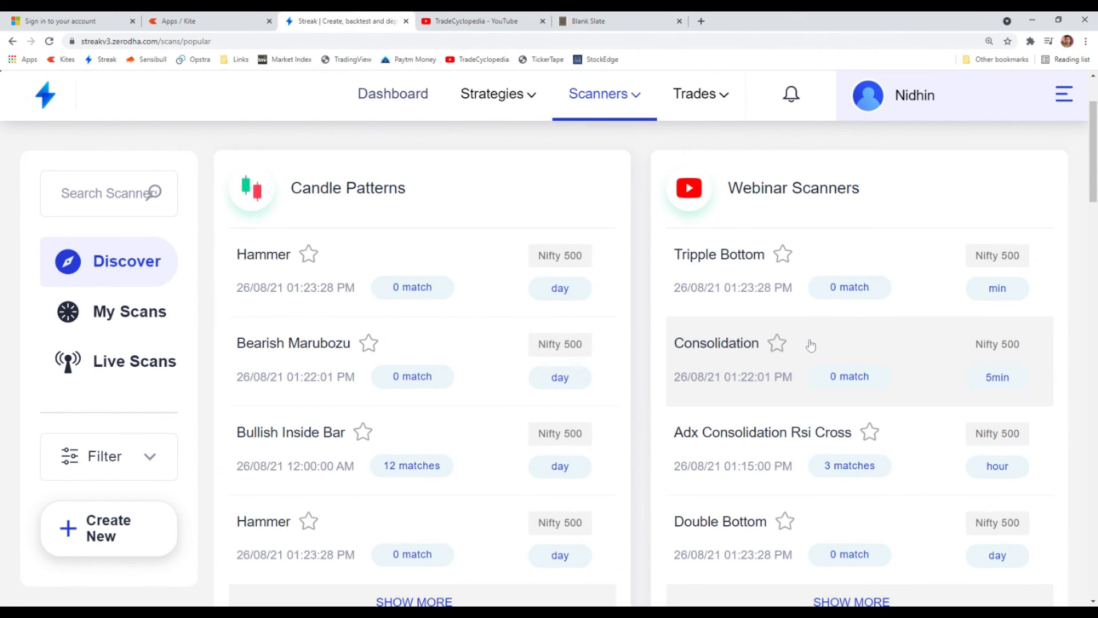